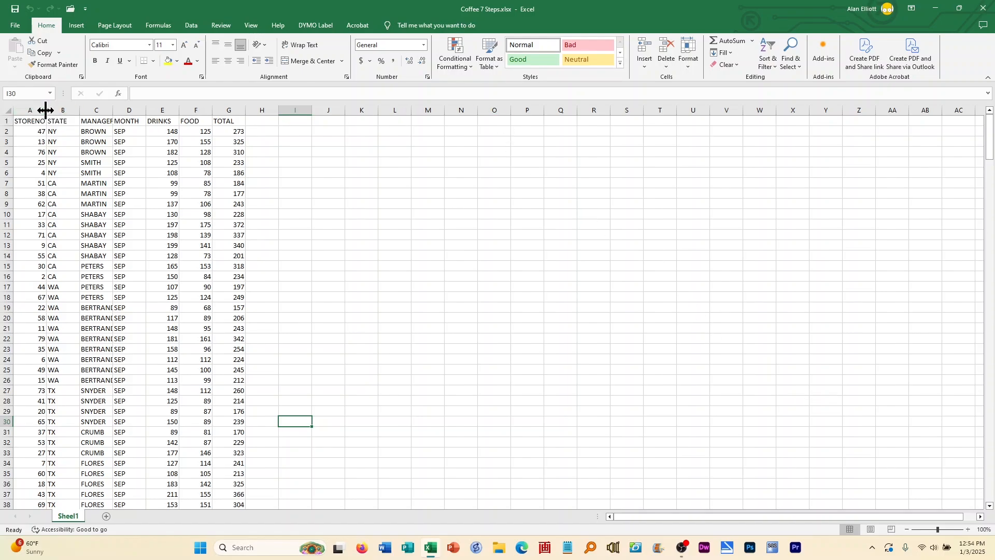
# Step: Widen the STORENO and MANAGER columns so their full contents fit
pyautogui.moveTo(46, 109); pyautogui.dragTo(51, 109)
pyautogui.moveTo(119, 110); pyautogui.dragTo(125, 108)
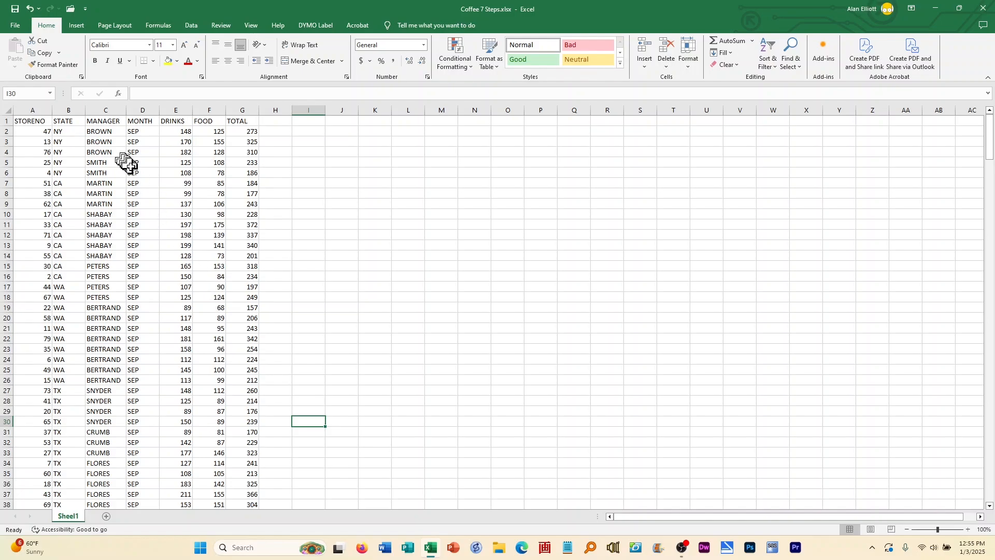
# Step: Convert the store sales data range A1:G321 into a table with headers
pyautogui.click(149, 187)
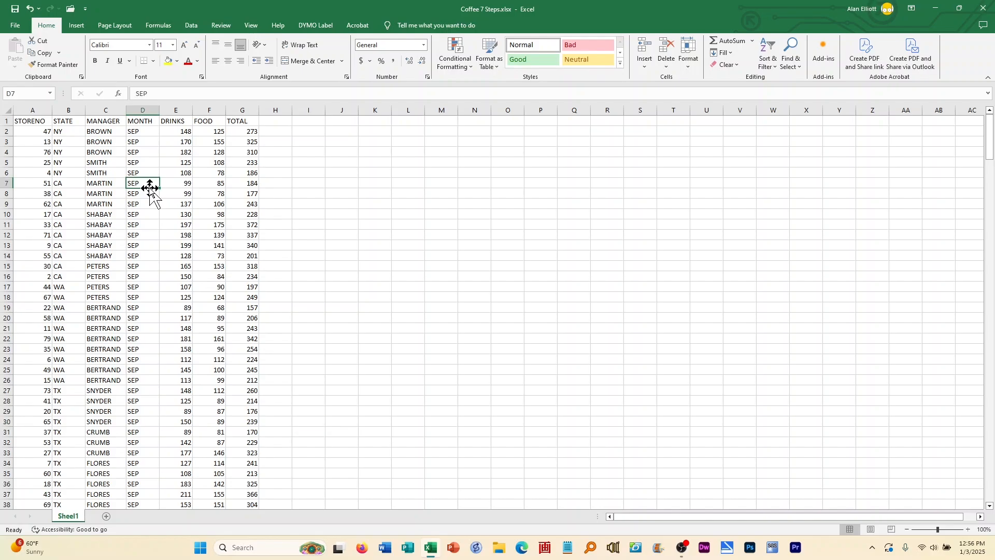
pyautogui.click(75, 27)
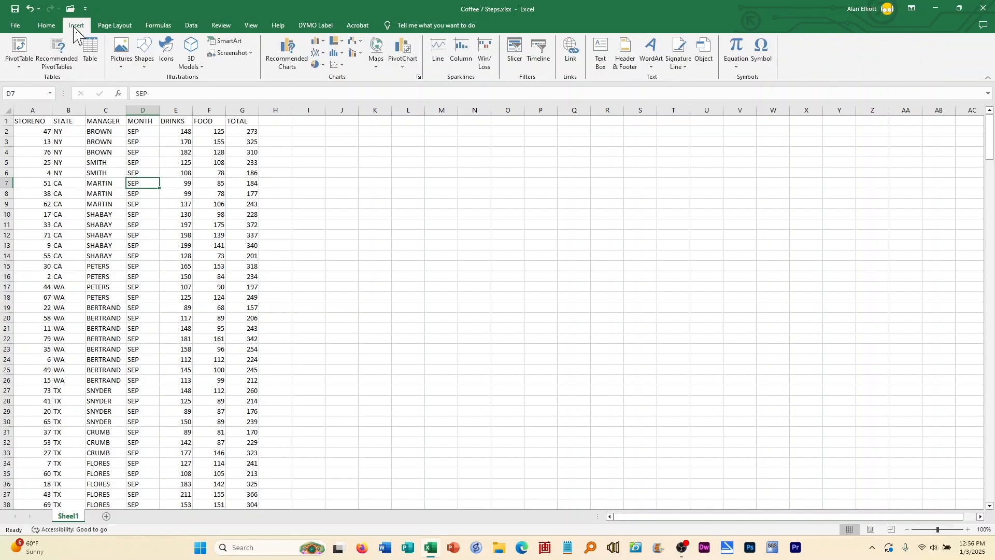
pyautogui.click(92, 57)
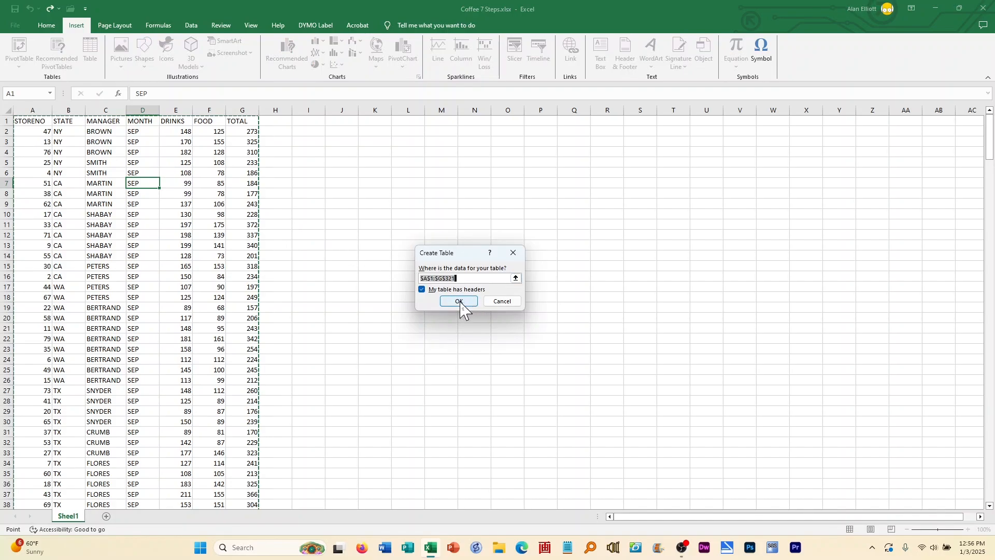
pyautogui.click(459, 301)
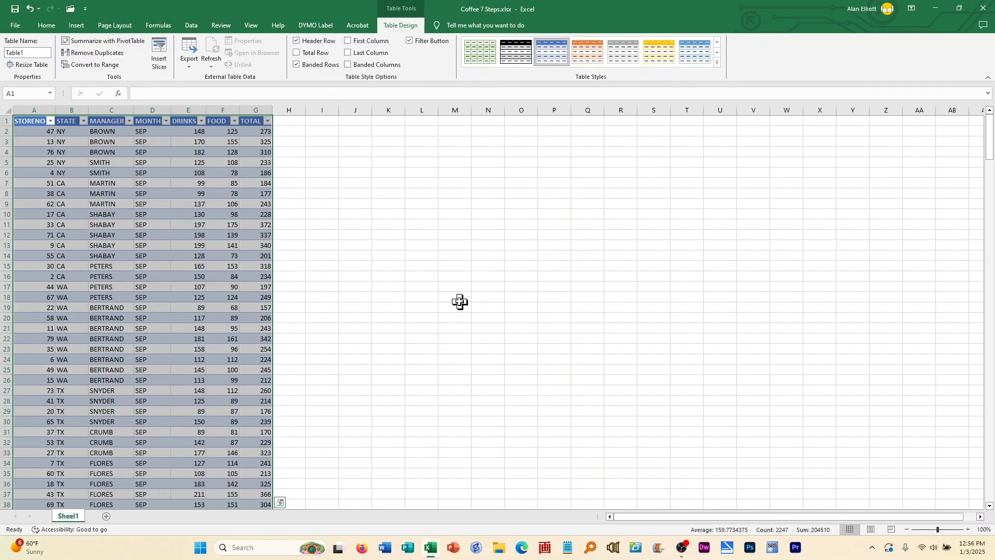
# Step: Name the new table Coffee
pyautogui.click(40, 53)
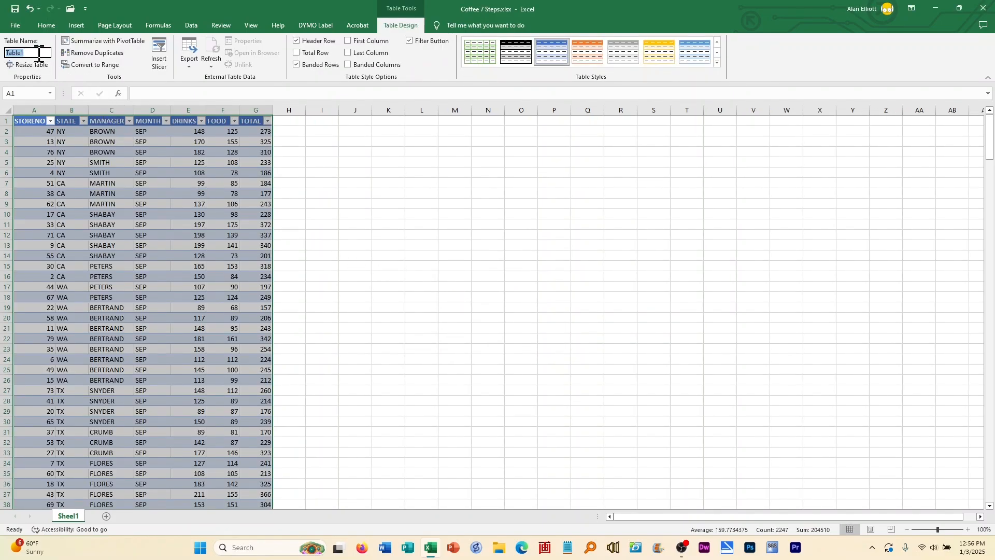
pyautogui.write('Coffee')
pyautogui.click(169, 171)
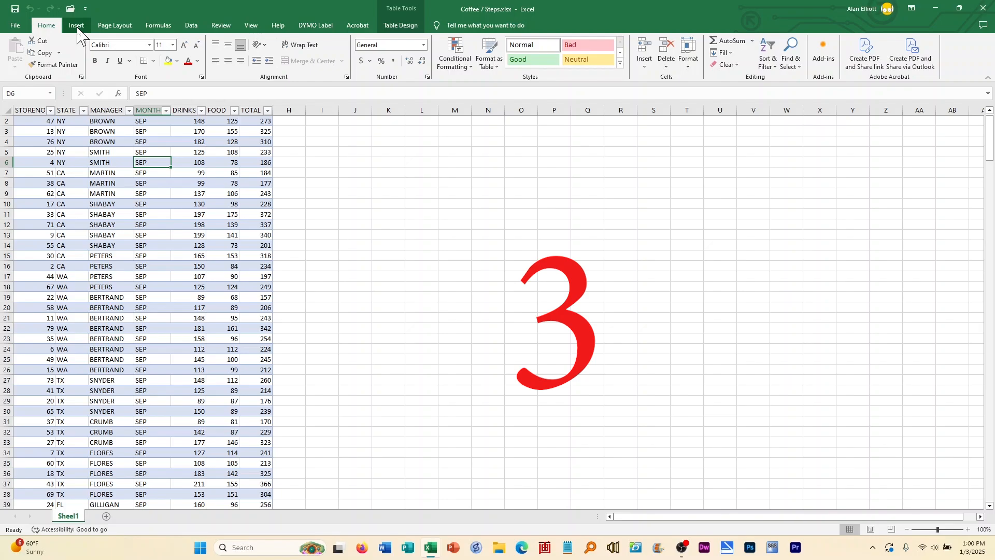
# Step: Insert a PivotTable based on the Coffee table on a new worksheet
pyautogui.click(77, 27)
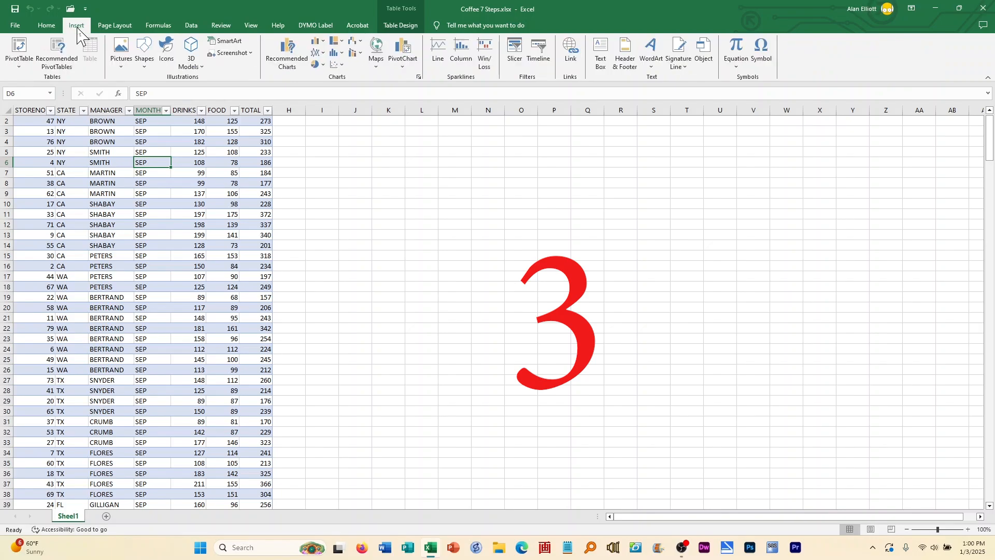
pyautogui.click(24, 61)
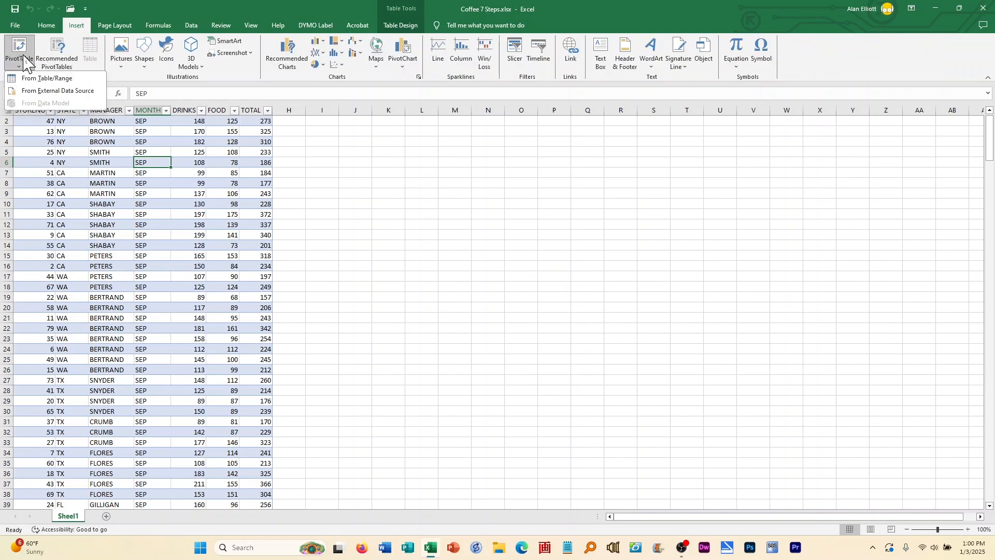
pyautogui.click(31, 78)
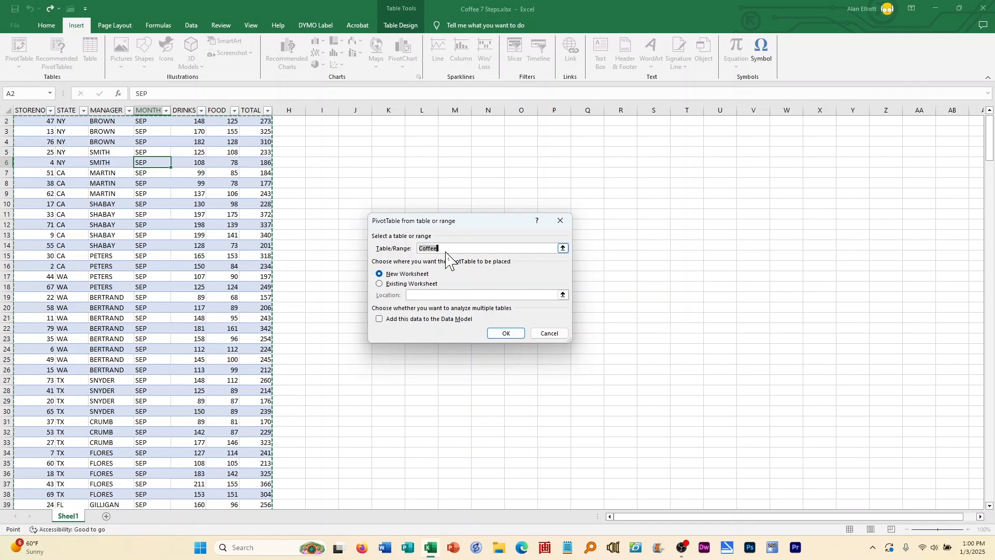
pyautogui.click(507, 334)
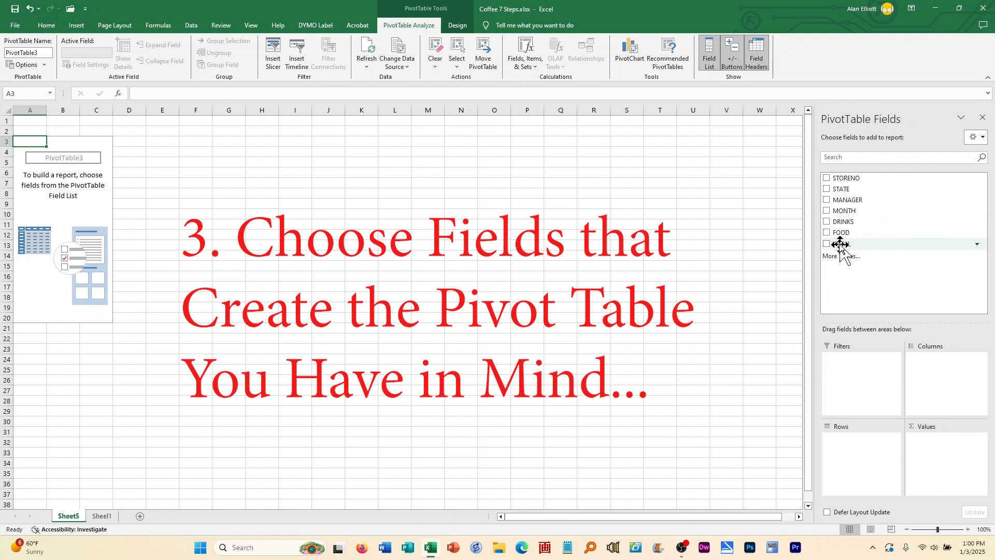
# Step: Lay out the PivotTable with TOTAL as values, STATE as rows and MONTH as columns
pyautogui.moveTo(841, 245); pyautogui.dragTo(931, 454)
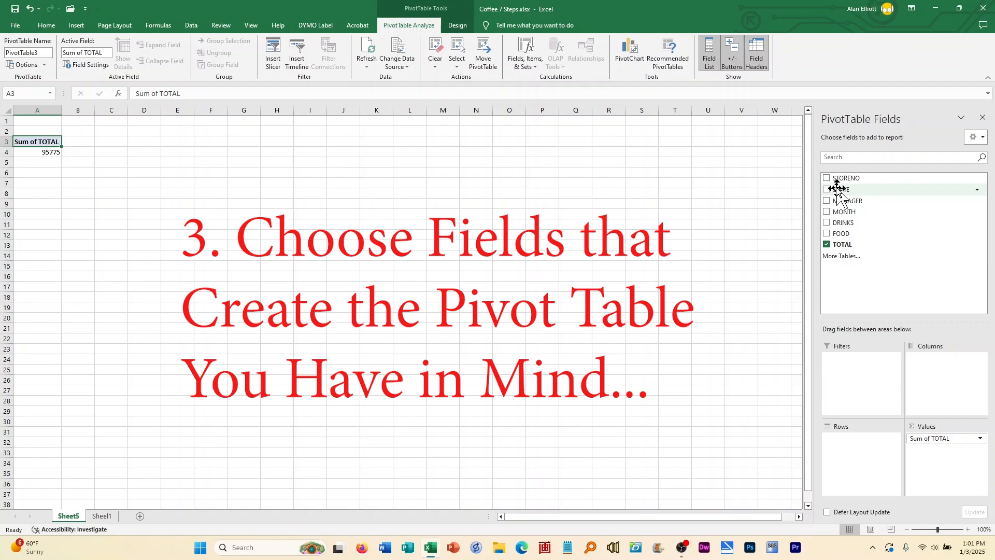
pyautogui.moveTo(838, 189); pyautogui.dragTo(874, 461)
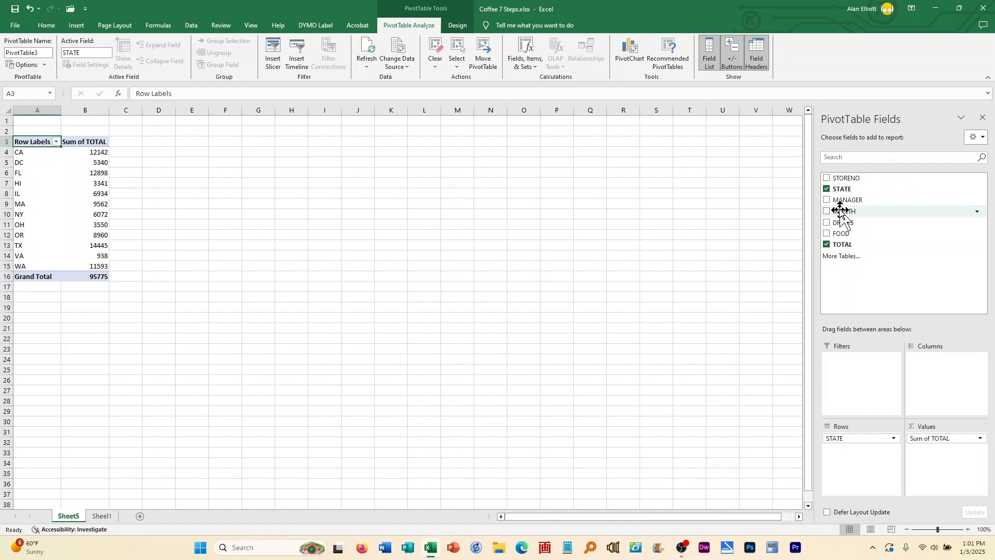
pyautogui.moveTo(887, 261); pyautogui.dragTo(935, 359)
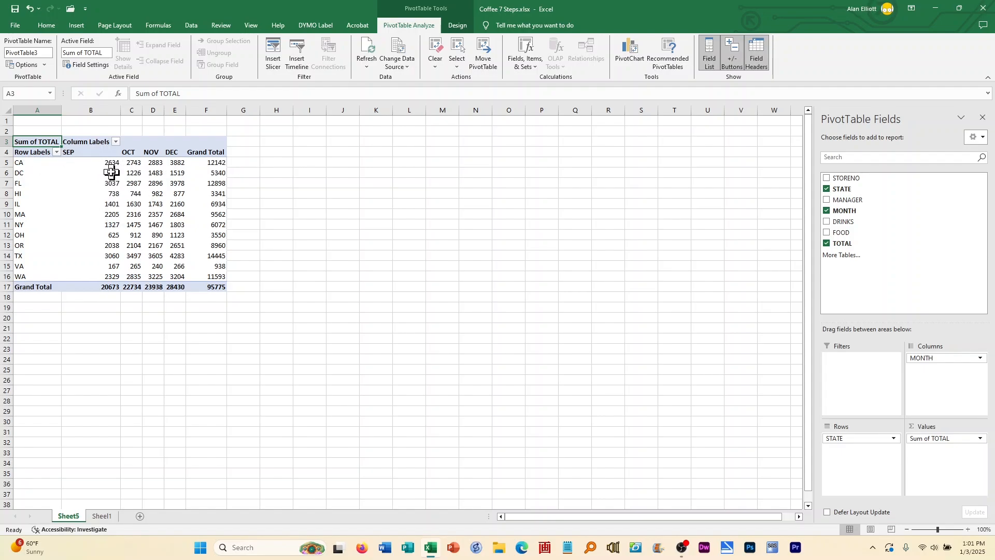
# Step: Format all PivotTable values, including the grand totals, as Currency with the $ symbol and no decimal places
pyautogui.moveTo(112, 172)
pyautogui.moveTo(220, 166)
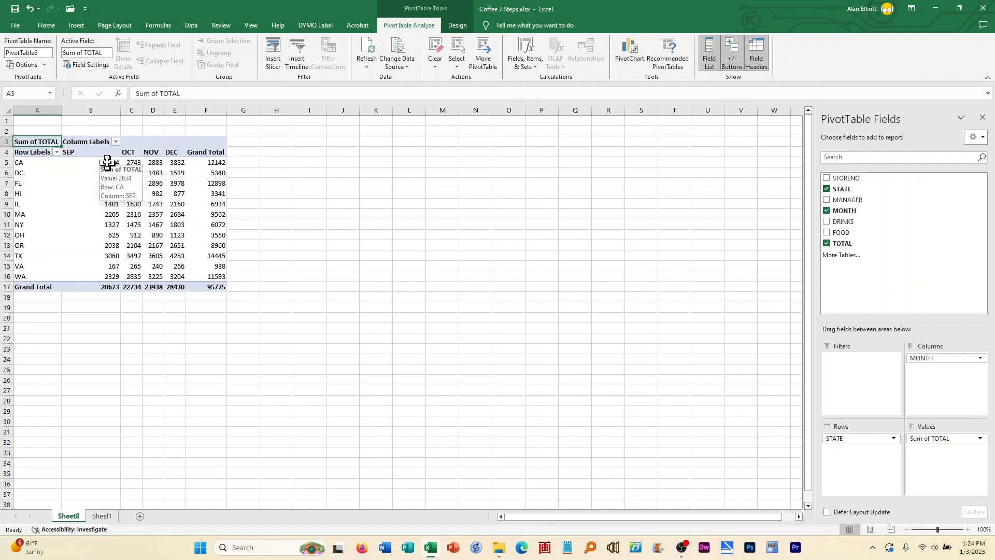
pyautogui.moveTo(108, 163); pyautogui.dragTo(211, 287)
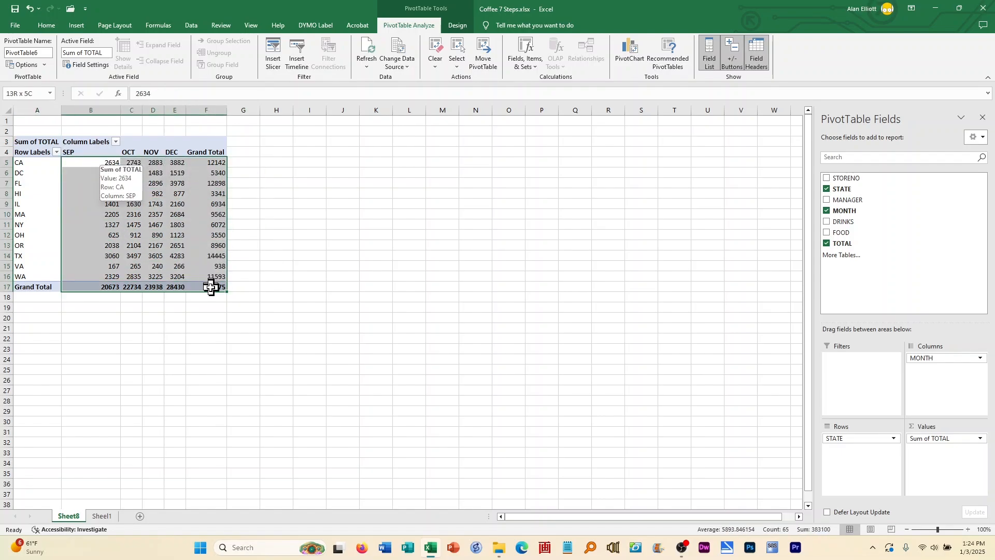
pyautogui.rightClick(206, 244)
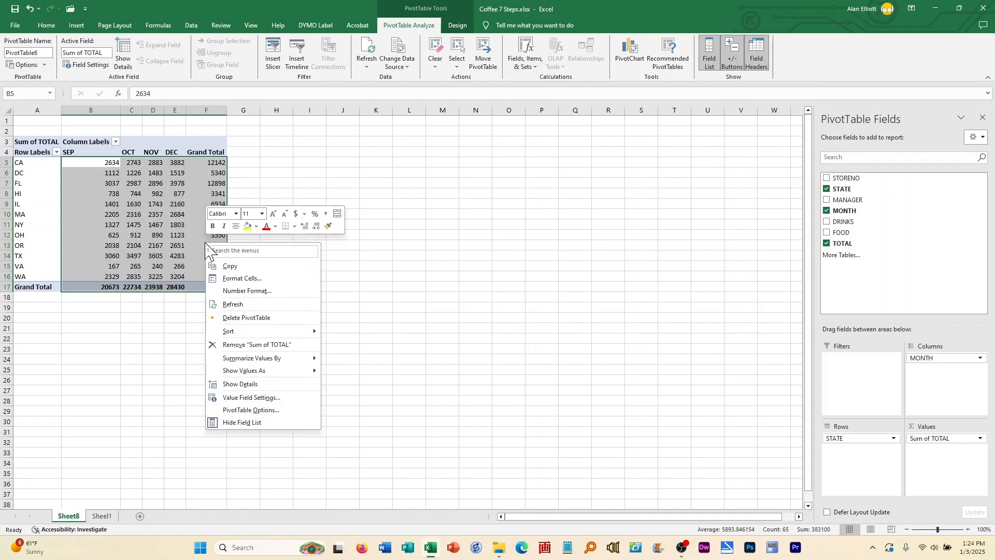
pyautogui.click(236, 279)
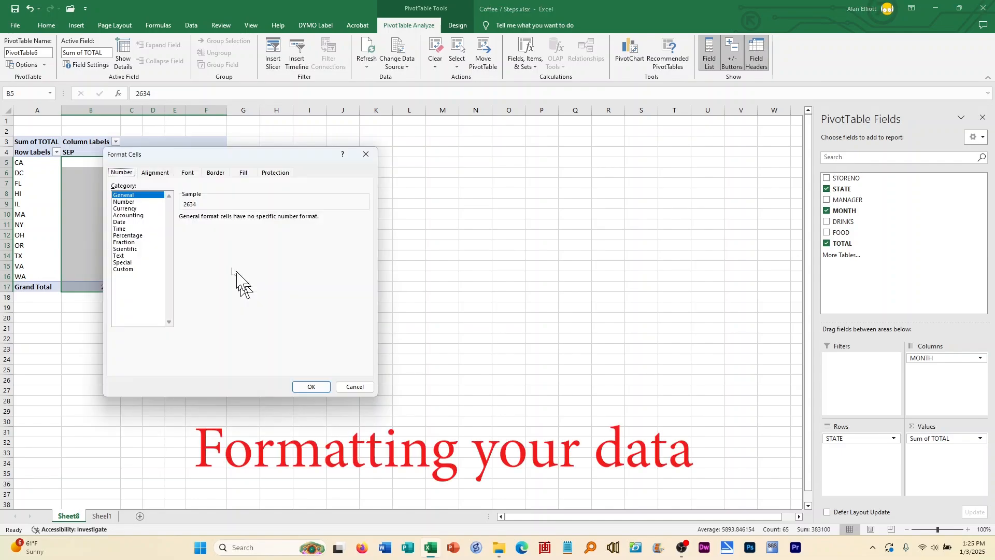
pyautogui.click(127, 209)
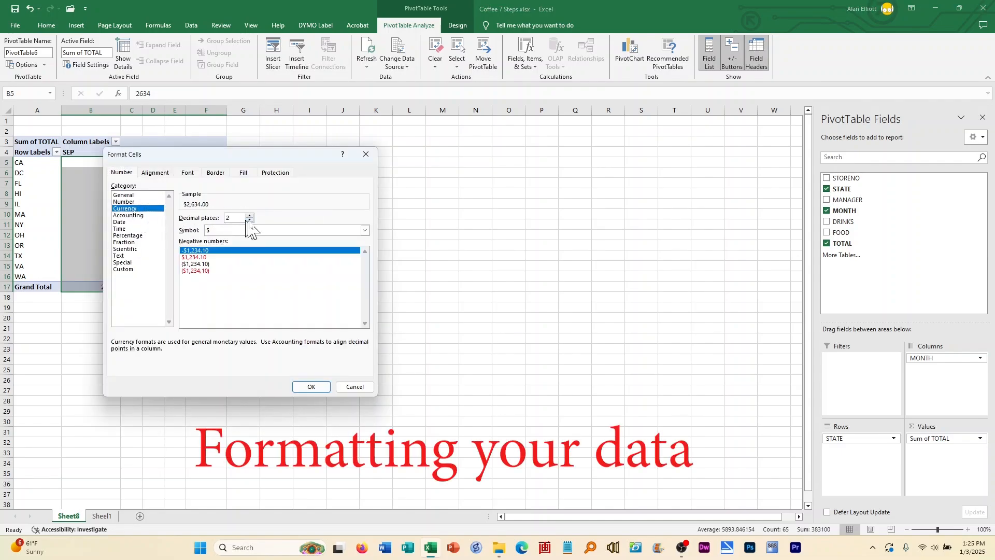
pyautogui.click(249, 219)
pyautogui.click(309, 387)
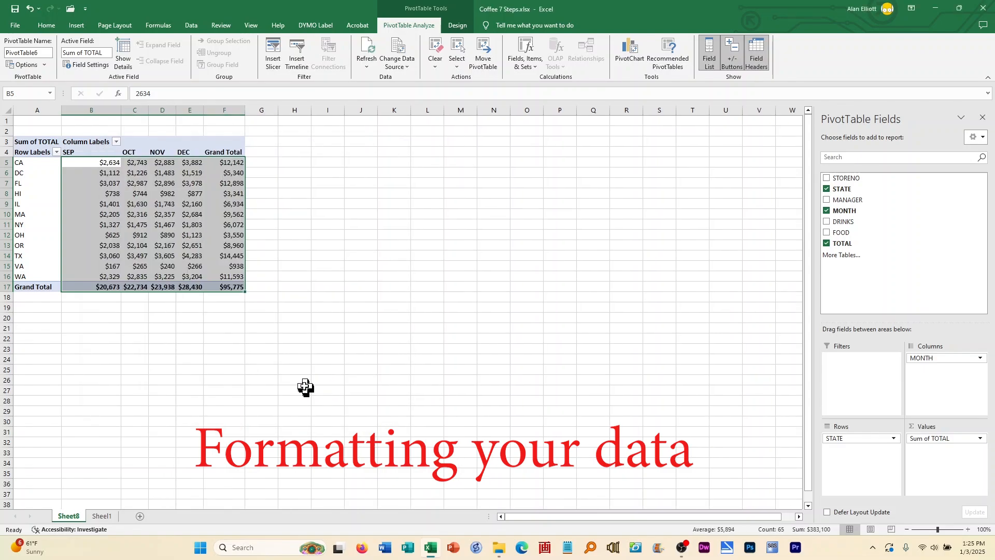
pyautogui.click(334, 359)
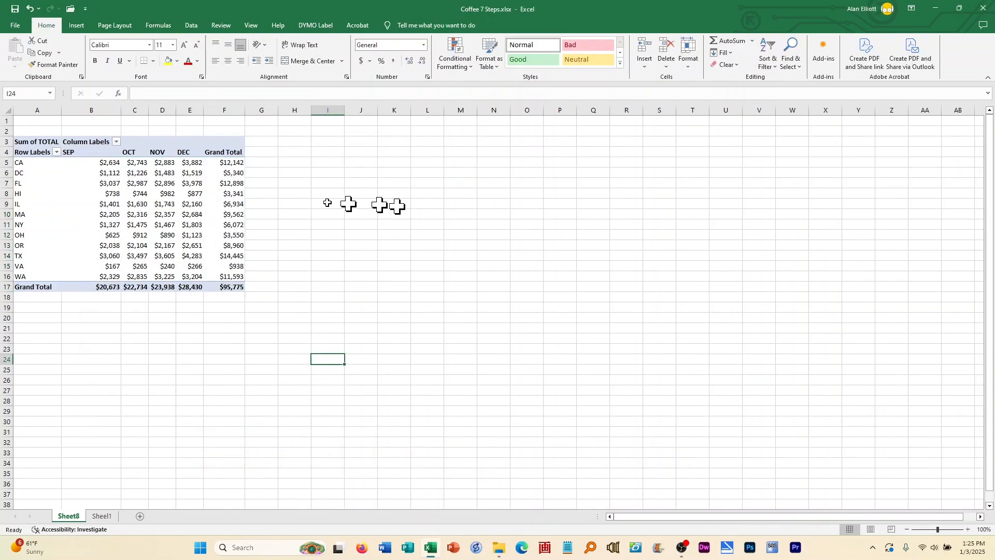
# Step: Rename the PivotTable's Sum of TOTAL heading to Sales
pyautogui.click(35, 143)
pyautogui.doubleClick(48, 143)
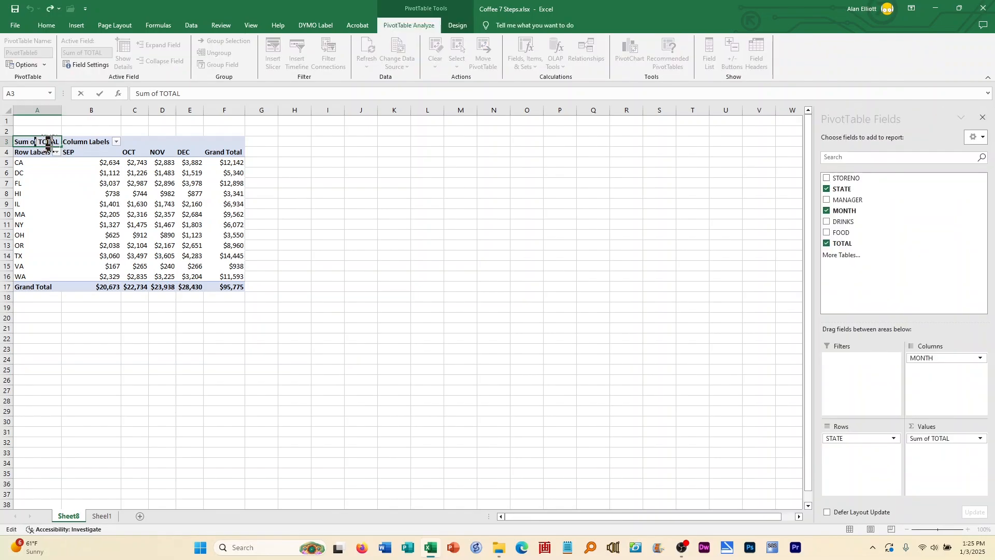
pyautogui.moveTo(60, 143); pyautogui.dragTo(15, 141)
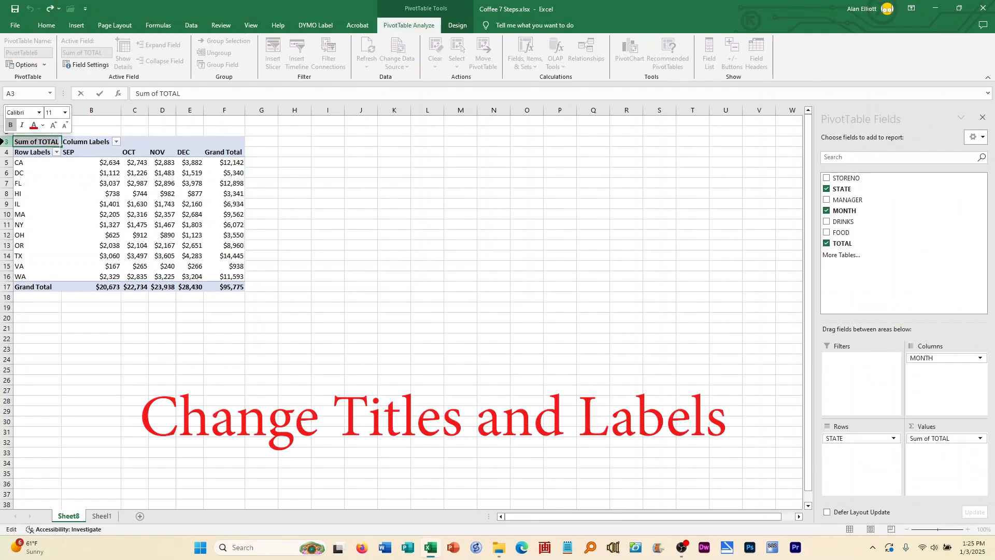
pyautogui.write('Sa')
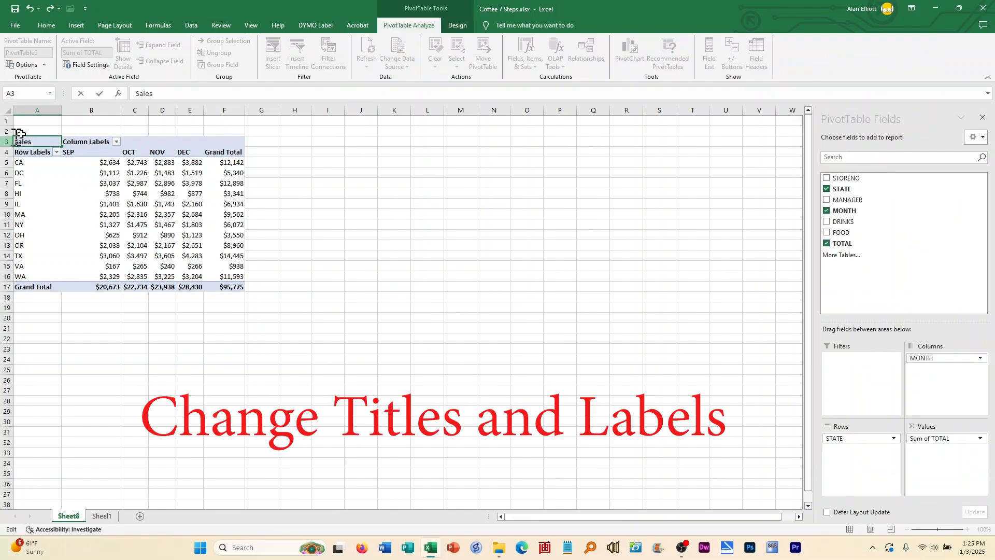
pyautogui.write('les')
# Step: Blank out the Column Labels heading and rename the Row Labels heading to State
pyautogui.click(75, 141)
pyautogui.doubleClick(75, 141)
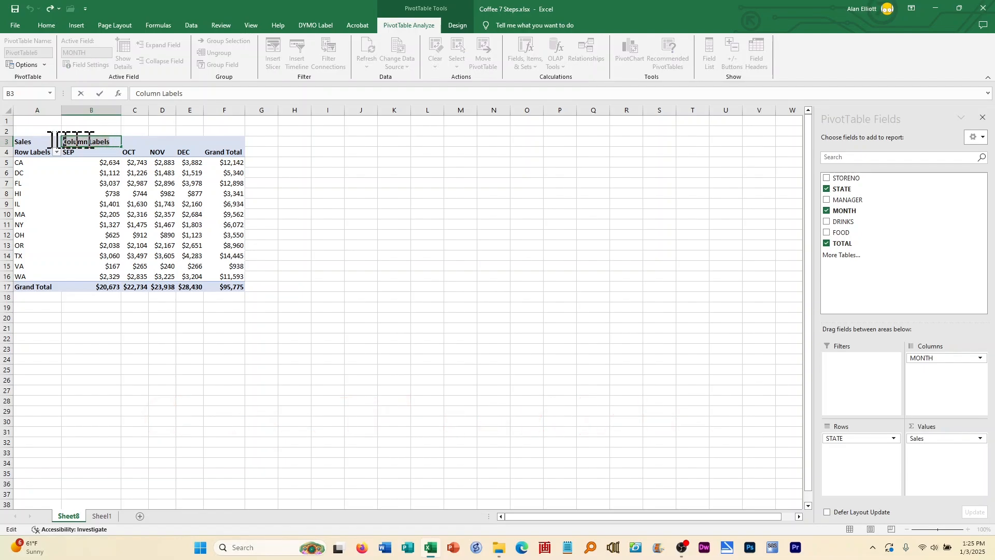
pyautogui.press('BackSpace')
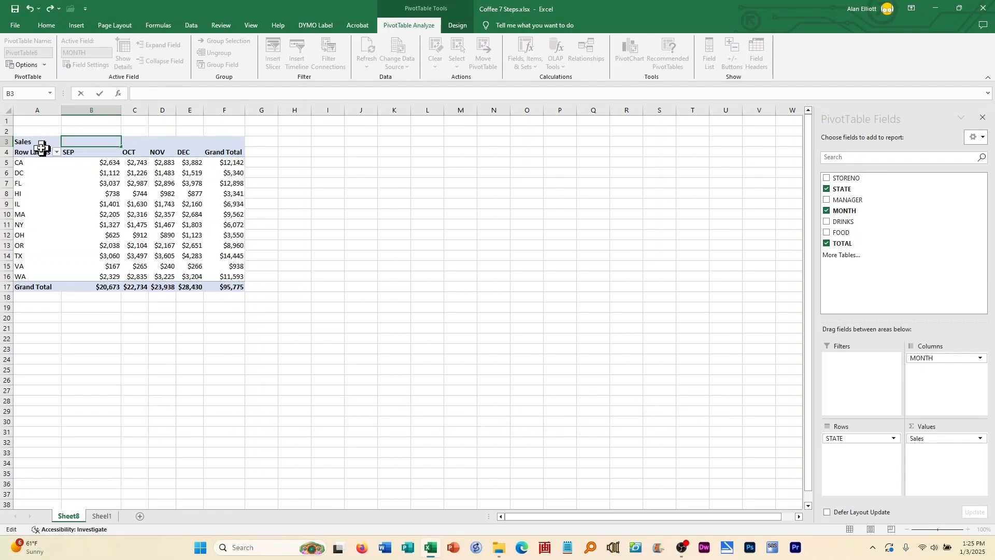
pyautogui.click(42, 150)
pyautogui.doubleClick(16, 152)
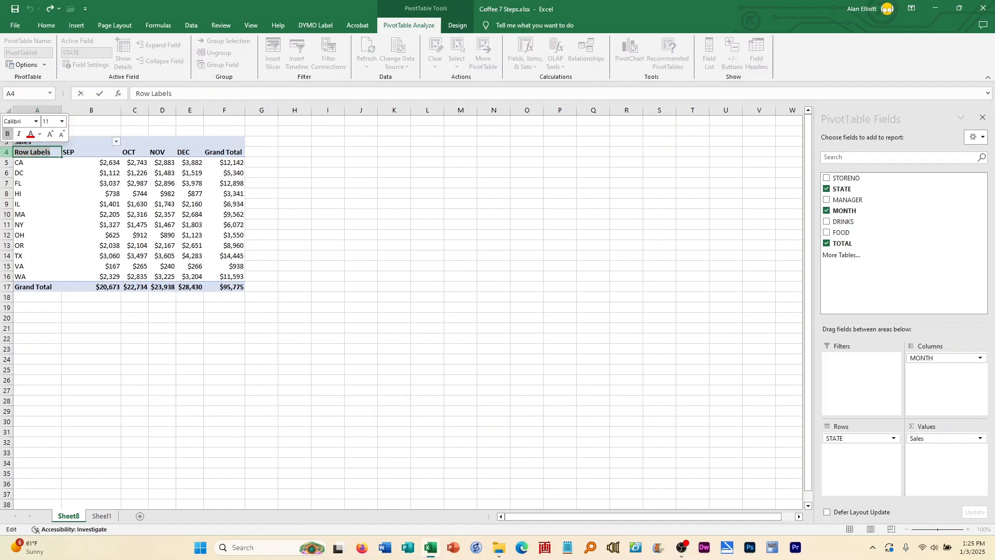
pyautogui.write('Sales')
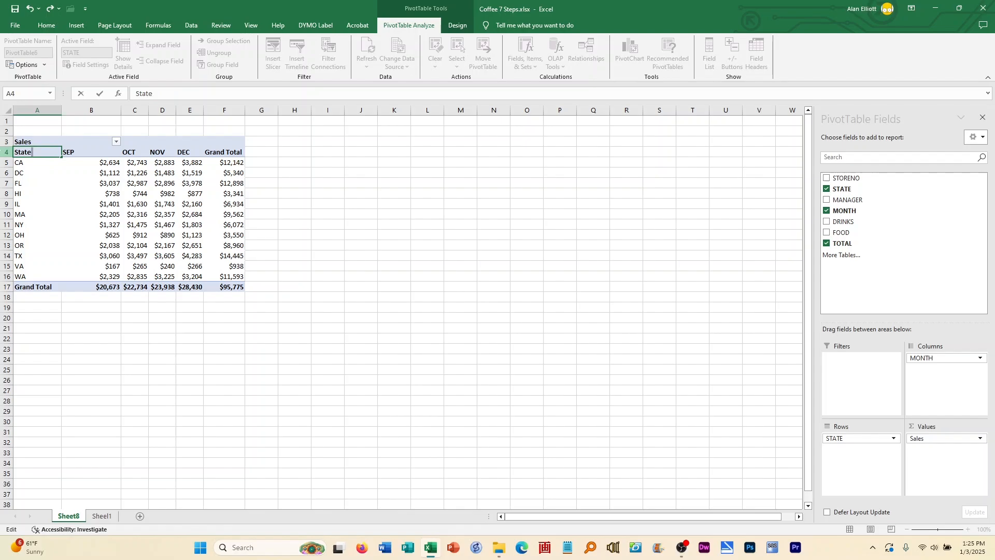
pyautogui.click(324, 224)
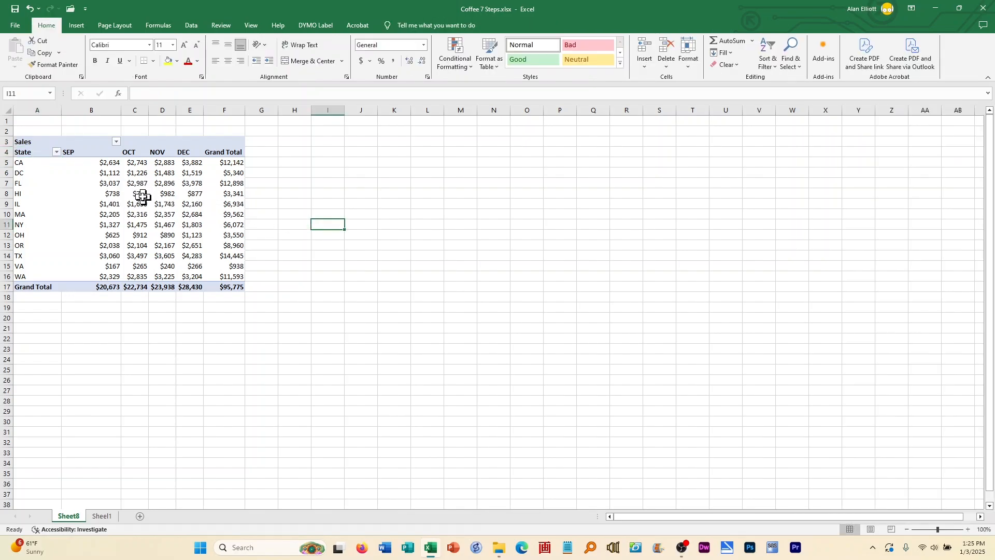
# Step: Apply the Medium PivotTable style with light yellow body rows and black header and grand total rows
pyautogui.moveTo(143, 195)
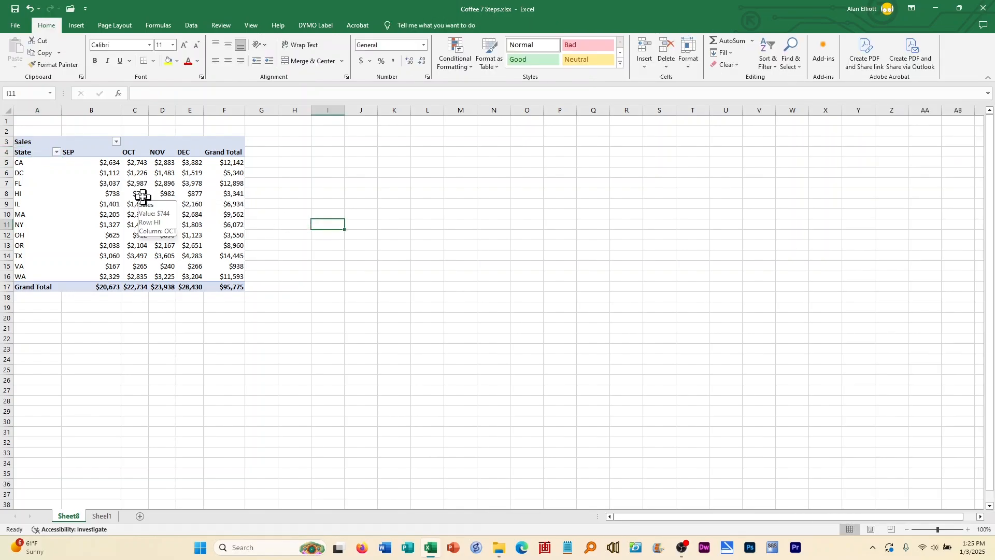
pyautogui.click(191, 182)
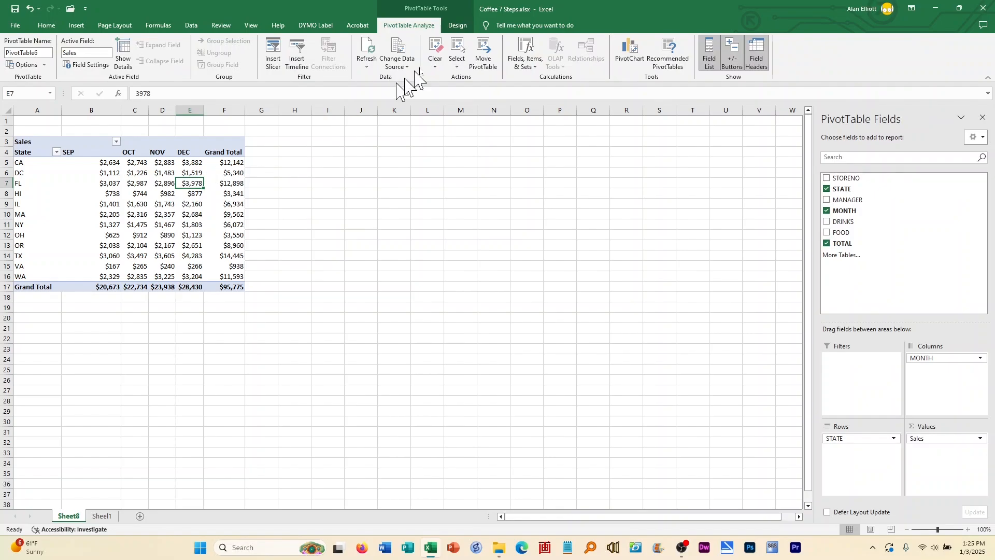
pyautogui.click(458, 25)
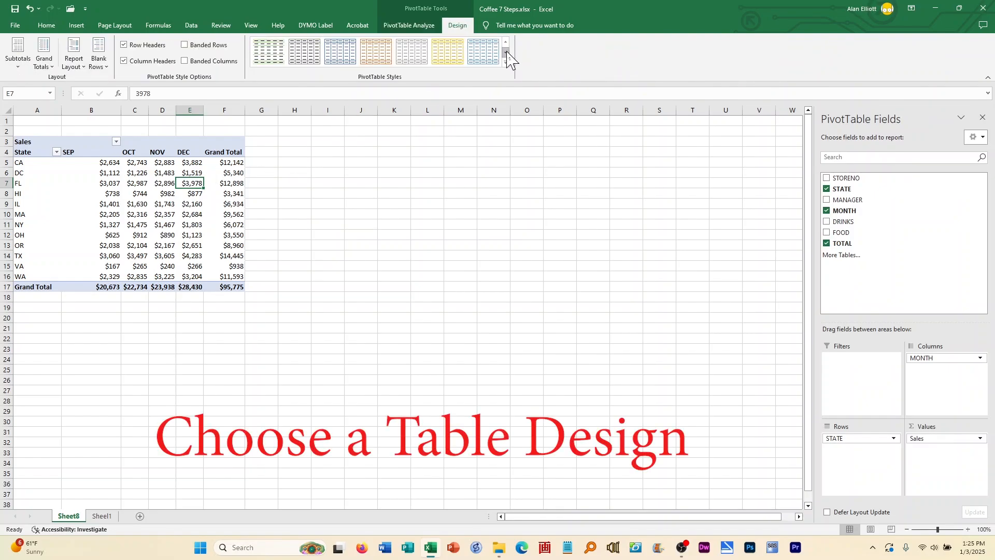
pyautogui.click(506, 62)
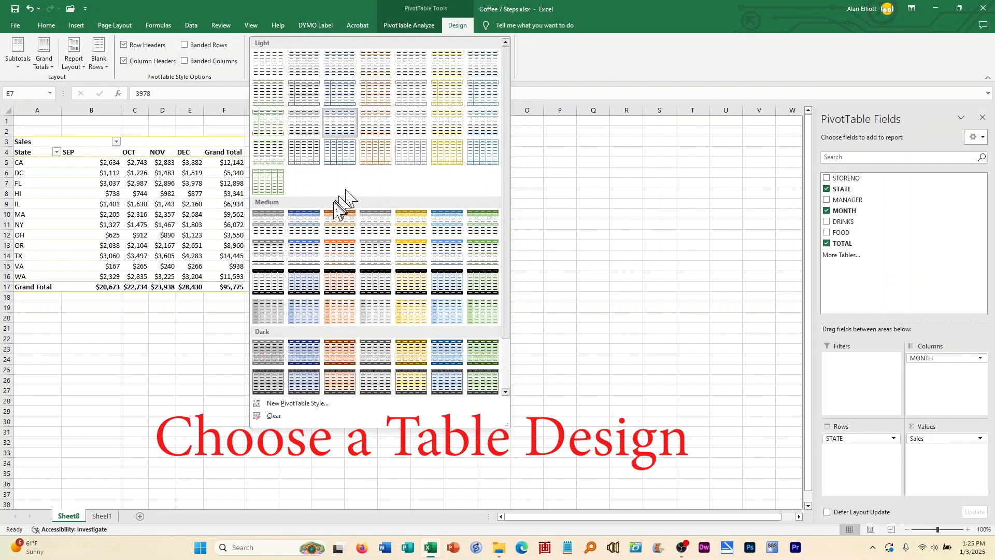
pyautogui.click(413, 288)
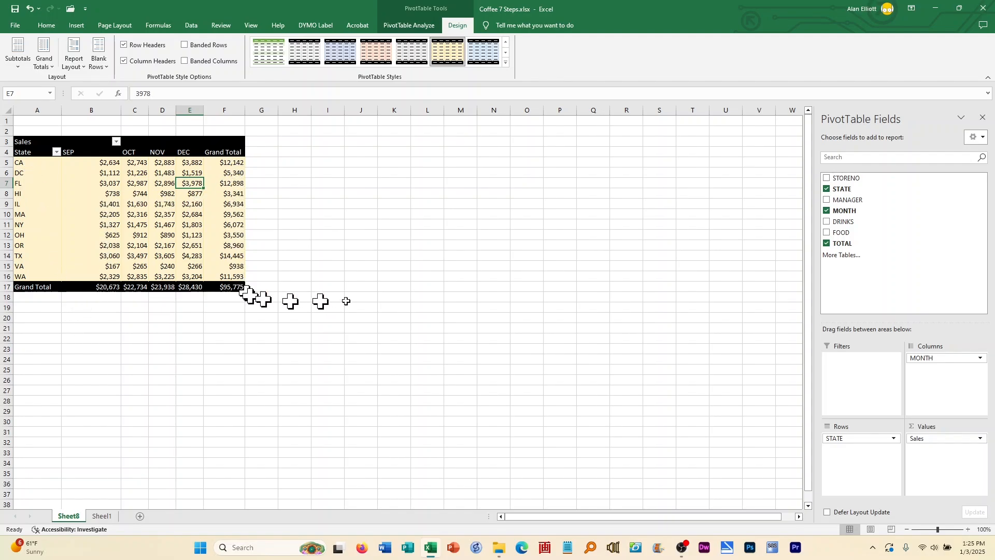
pyautogui.click(372, 296)
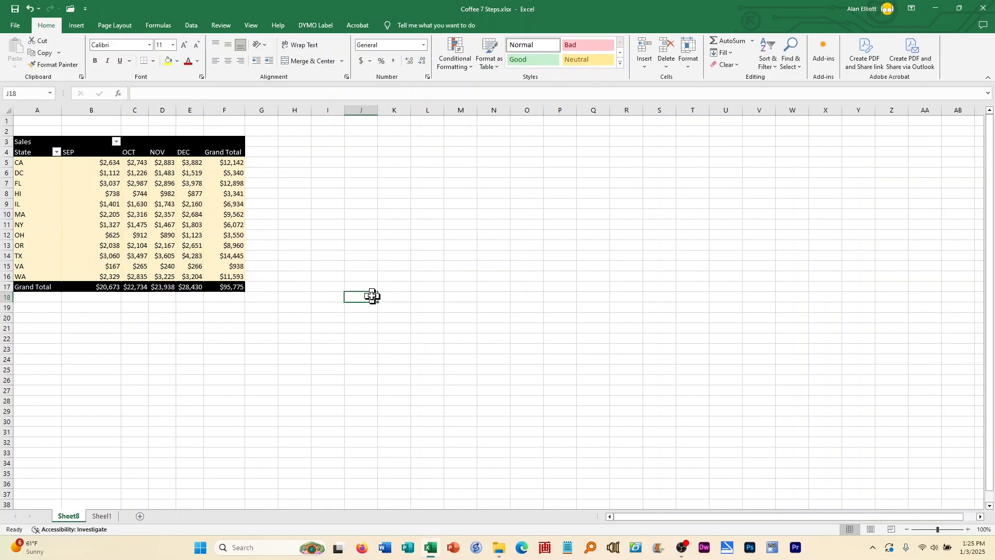
# Step: Insert a Clustered Column PivotChart based on the sales by state and month PivotTable
pyautogui.click(493, 369)
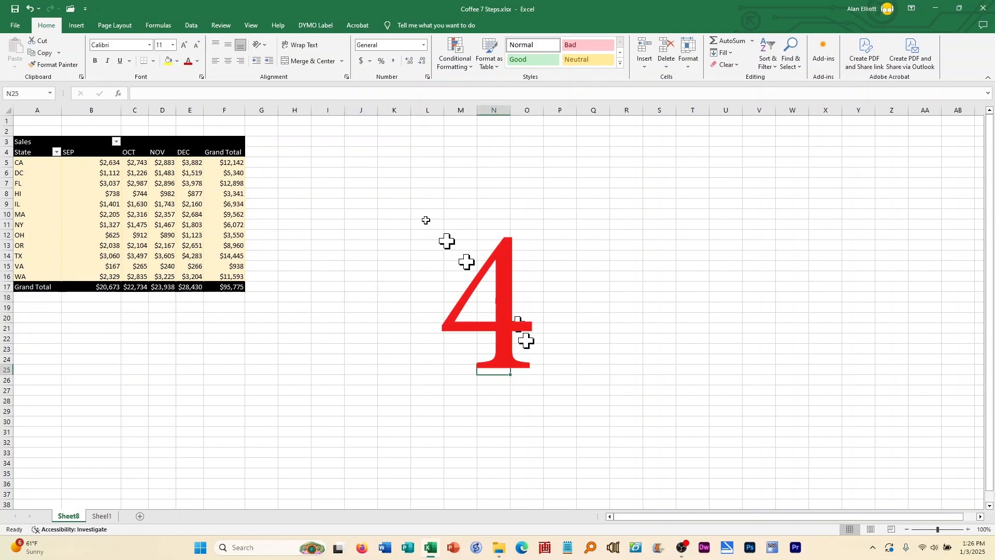
pyautogui.click(186, 193)
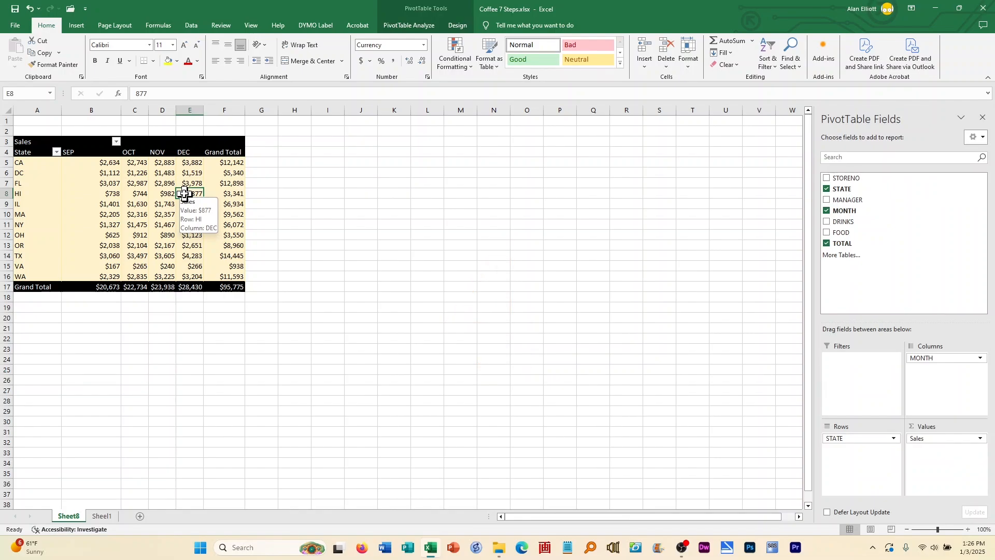
pyautogui.click(441, 11)
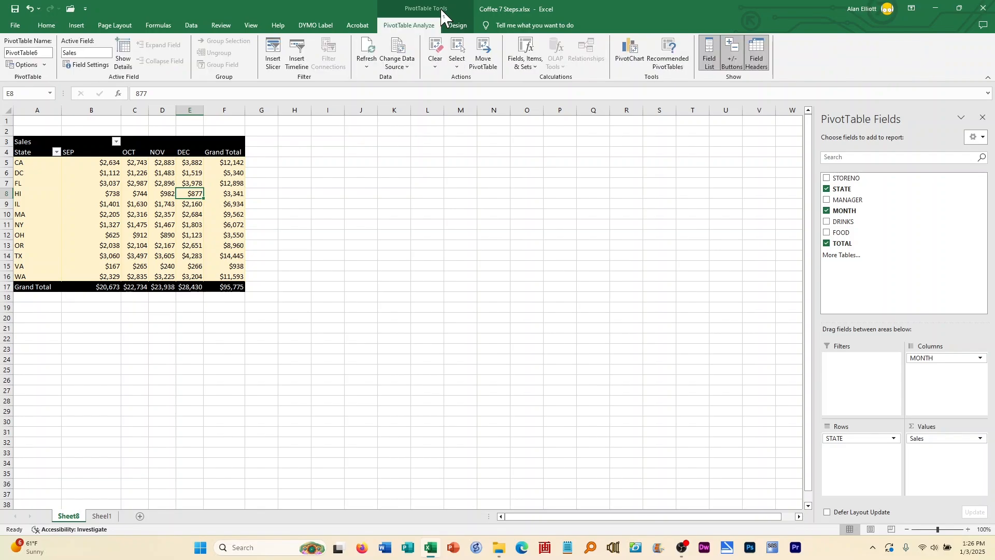
pyautogui.click(630, 58)
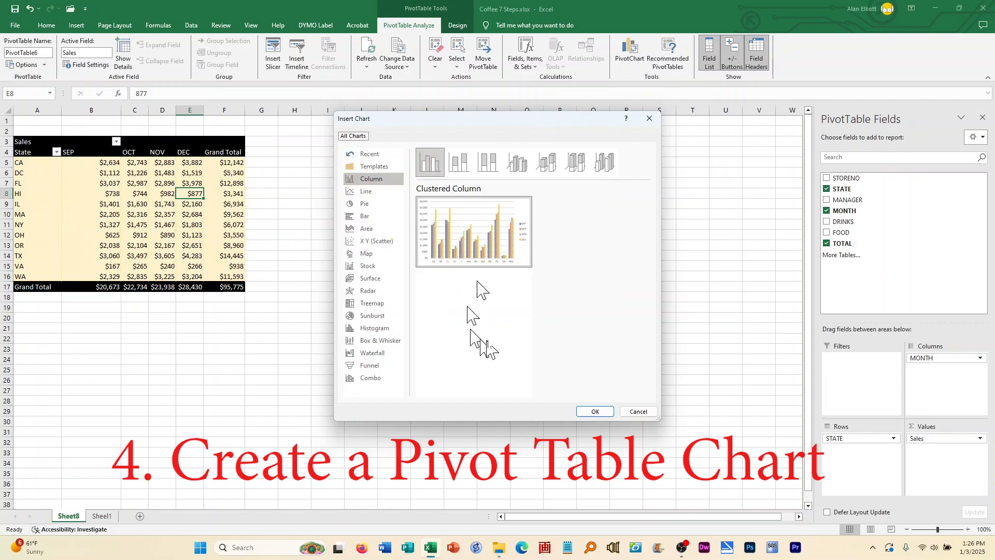
pyautogui.click(594, 411)
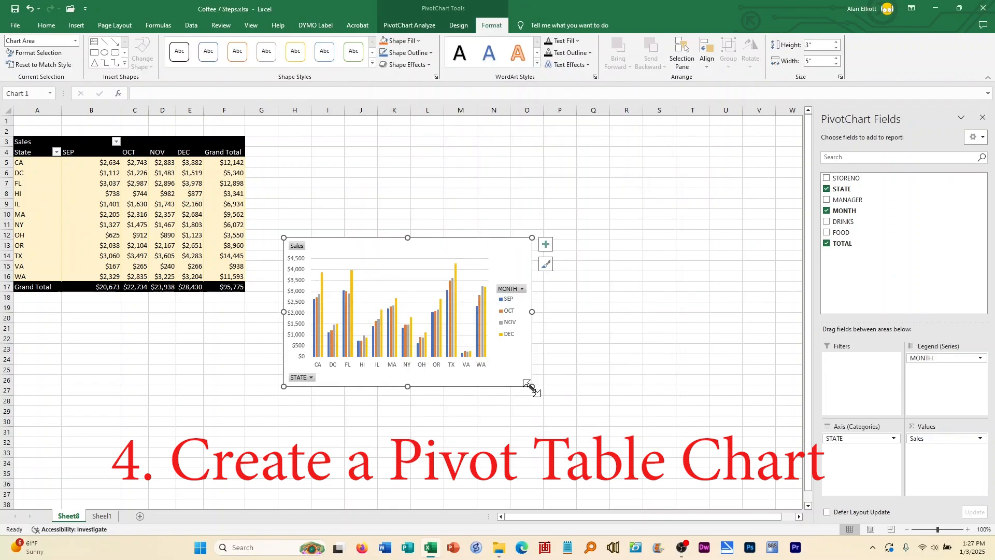
# Step: Enlarge the PivotChart to about 6.26" high by 6.58" wide, shift its plot area up, and align the chart with the PivotTable's first row
pyautogui.moveTo(531, 386); pyautogui.dragTo(611, 465)
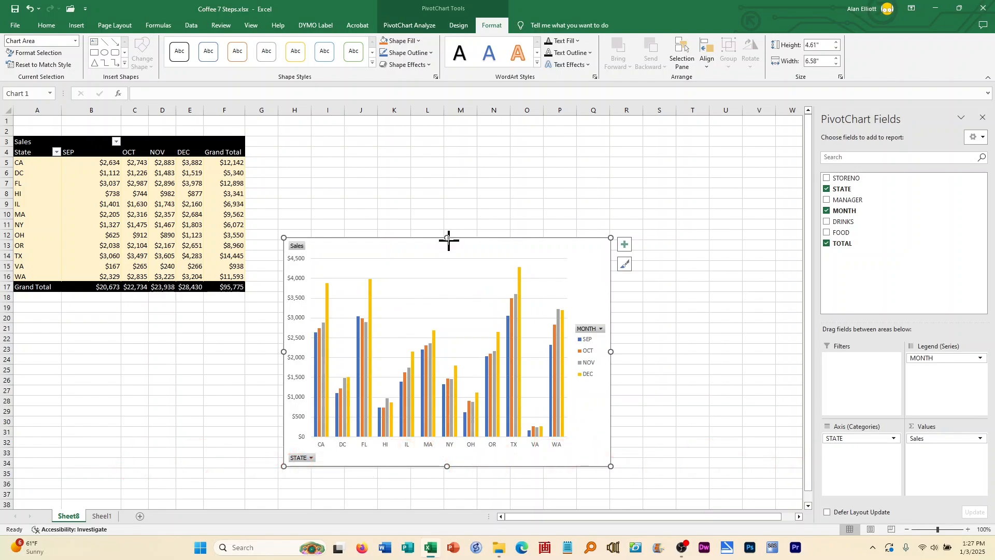
pyautogui.moveTo(447, 238); pyautogui.dragTo(447, 156)
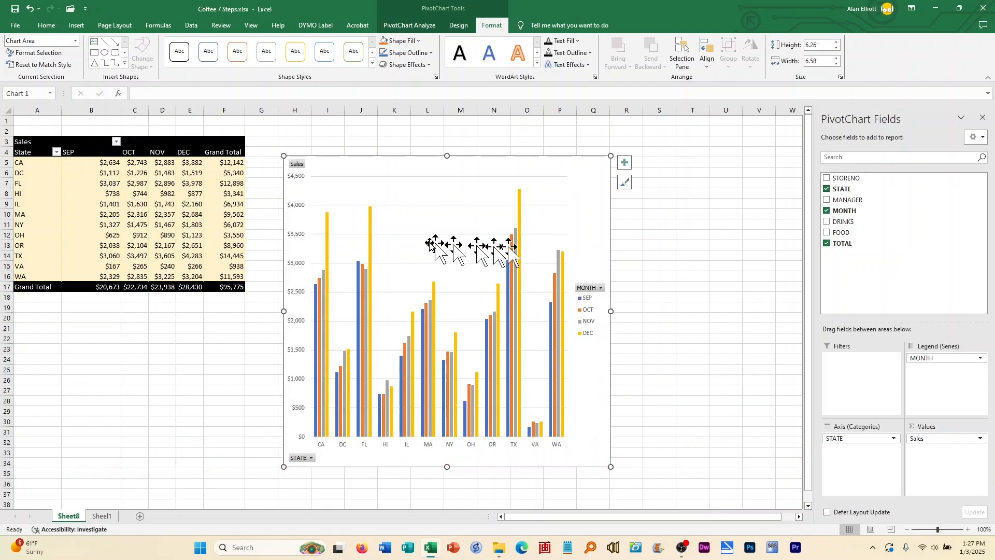
pyautogui.moveTo(429, 243); pyautogui.dragTo(429, 222)
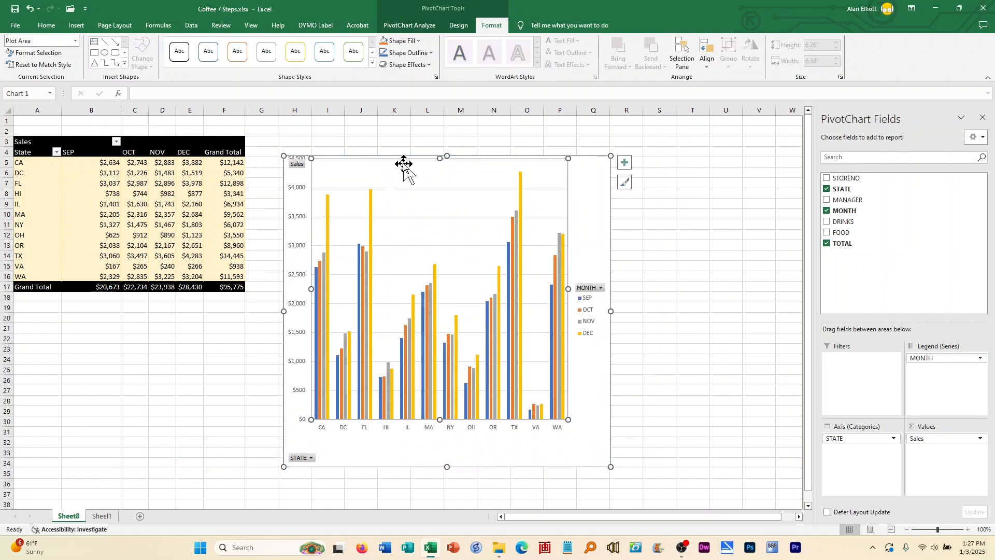
pyautogui.moveTo(406, 156); pyautogui.dragTo(406, 136)
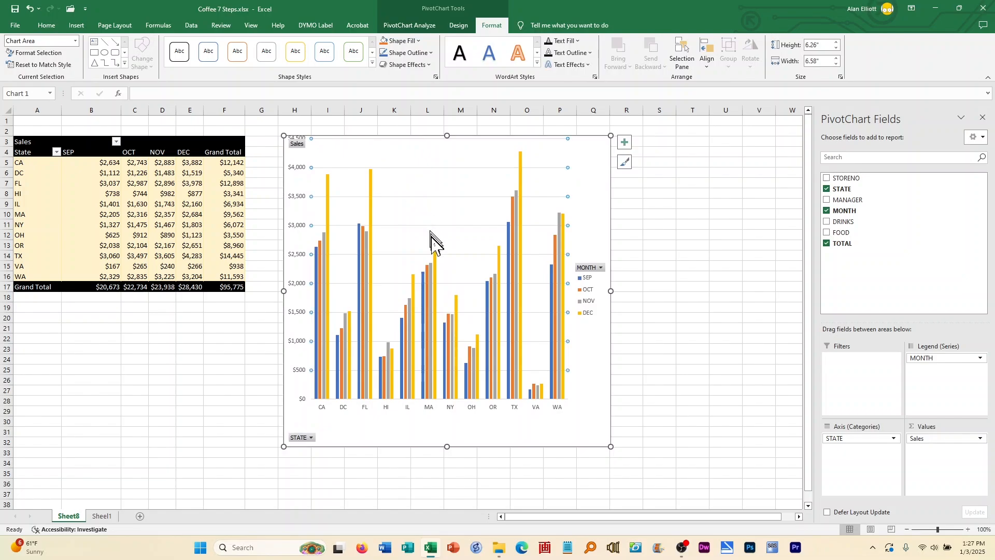
pyautogui.click(435, 334)
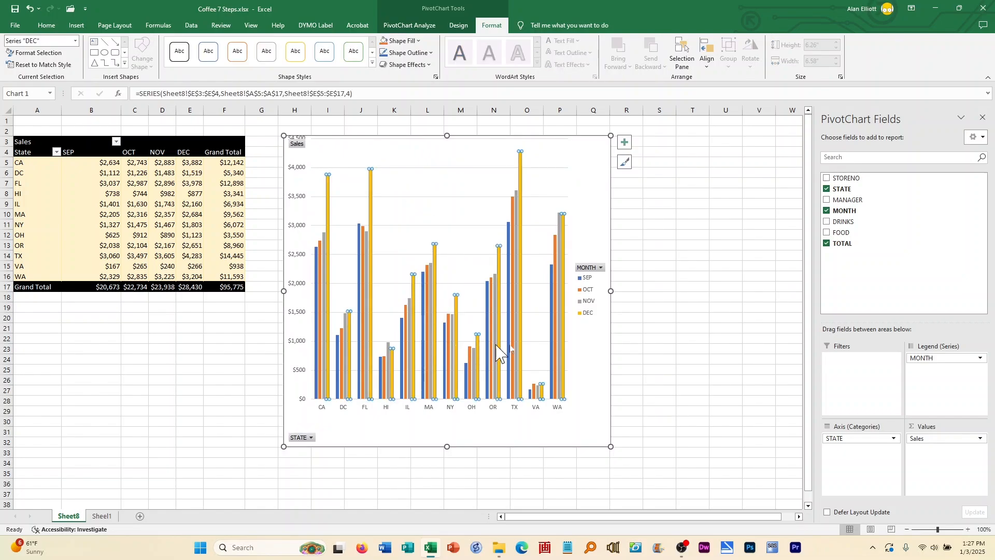
pyautogui.click(637, 357)
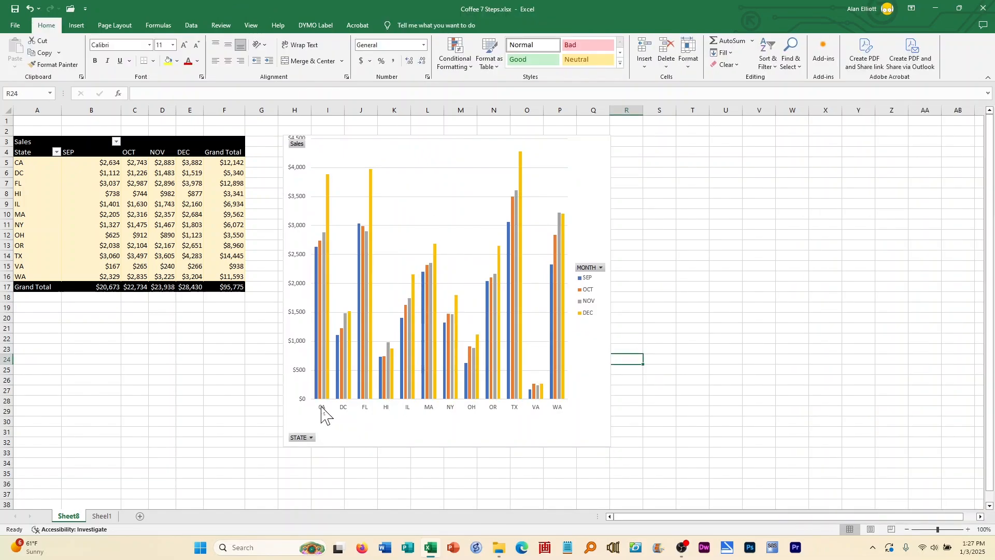
# Step: Remove the MONTH field from the PivotTable's columns and add it back to the columns
pyautogui.click(135, 214)
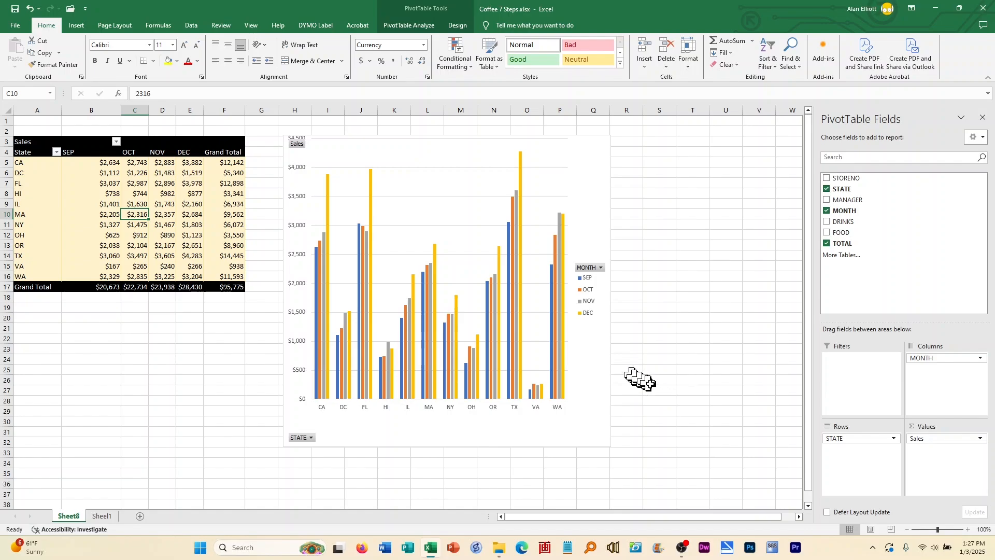
pyautogui.moveTo(933, 359); pyautogui.dragTo(758, 380)
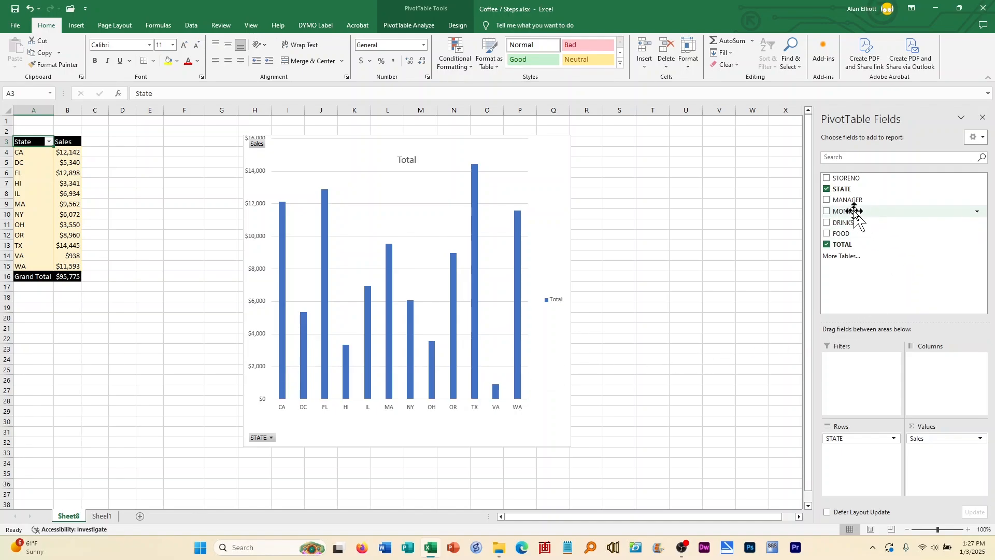
pyautogui.moveTo(854, 211); pyautogui.dragTo(945, 357)
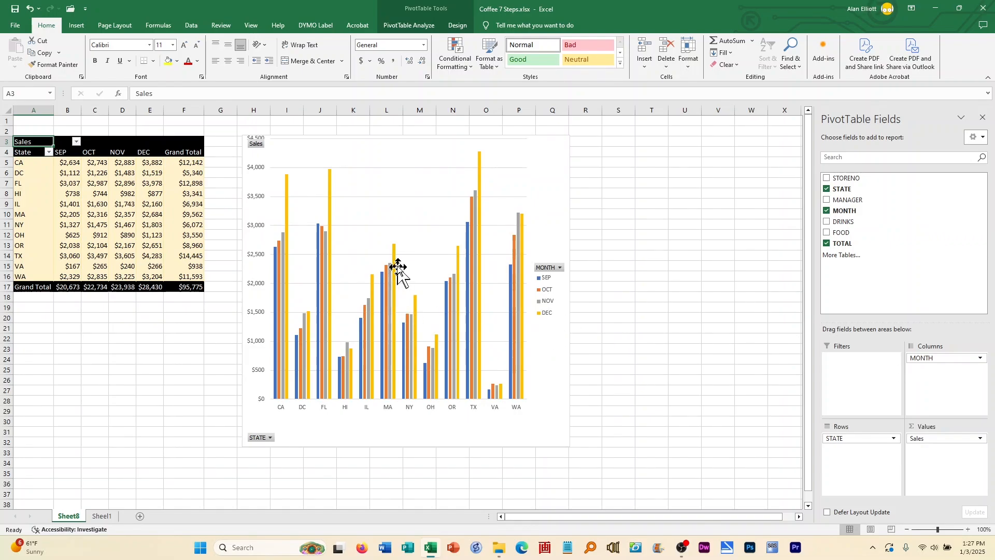
# Step: Change the PivotChart's type to Clustered Bar
pyautogui.rightClick(412, 249)
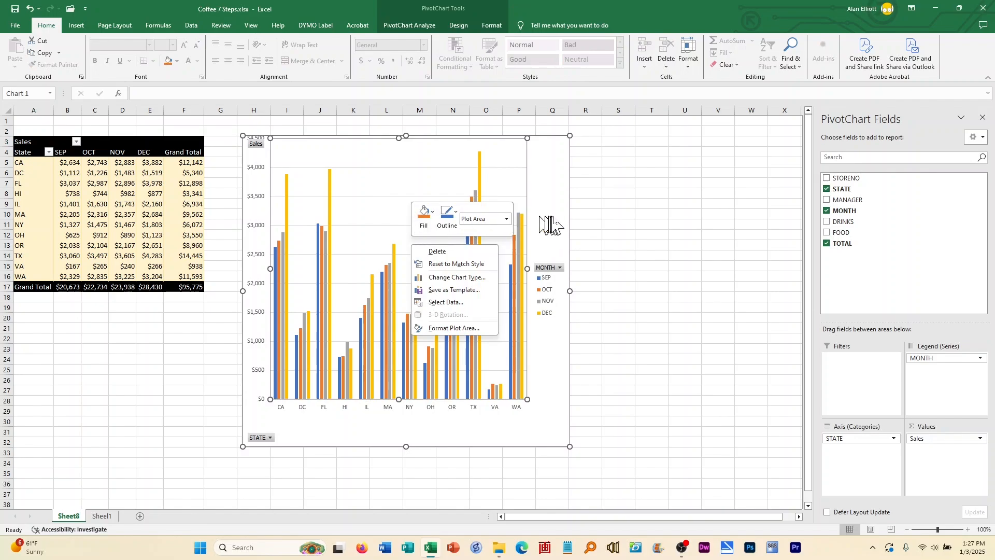
pyautogui.click(455, 277)
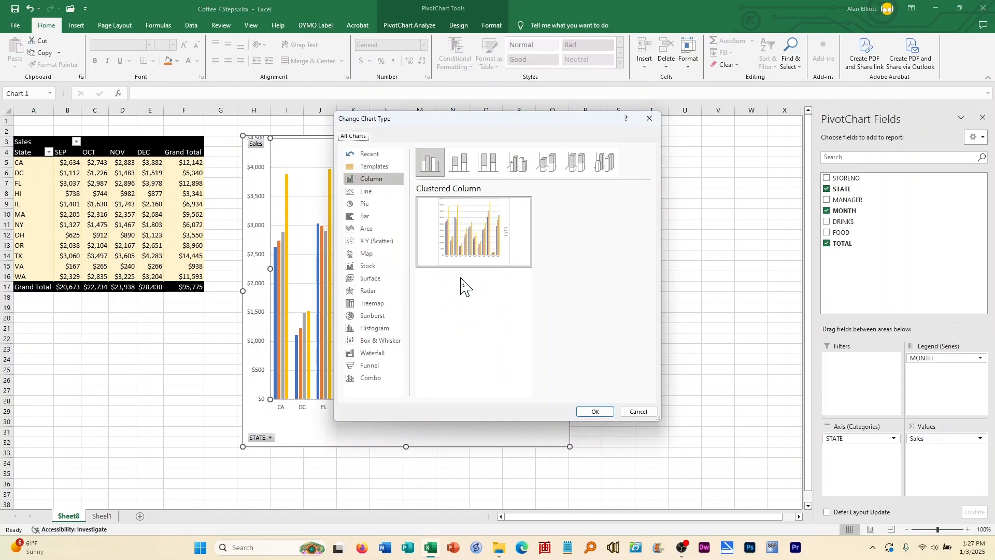
pyautogui.click(369, 217)
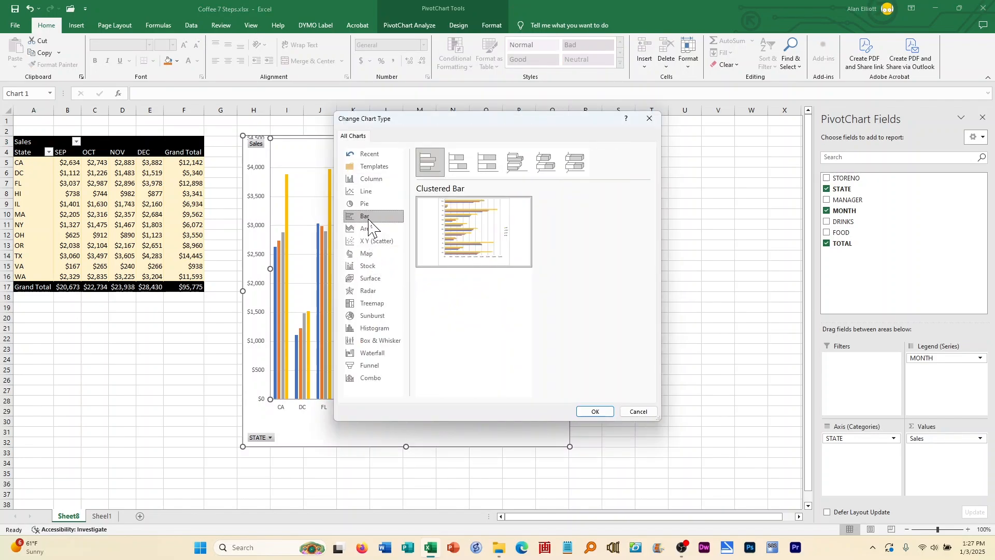
pyautogui.click(595, 412)
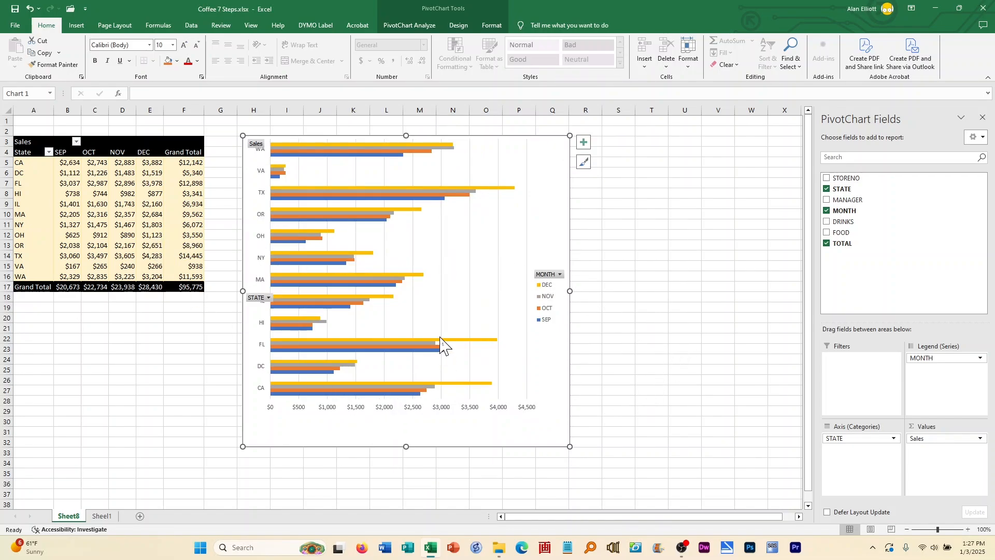
pyautogui.click(678, 338)
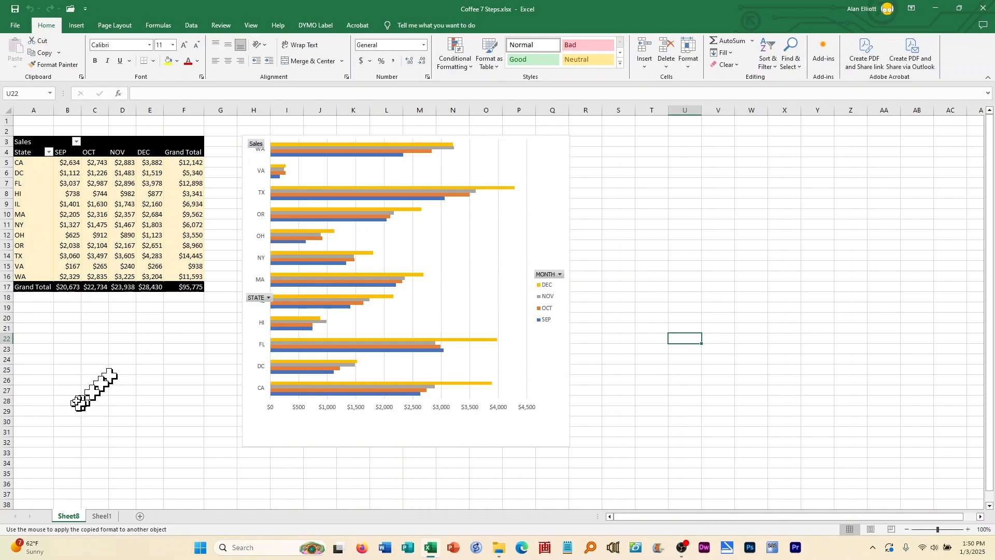
# Step: Create another PivotTable from the Coffee table on Sheet1, placed on a new worksheet
pyautogui.click(101, 515)
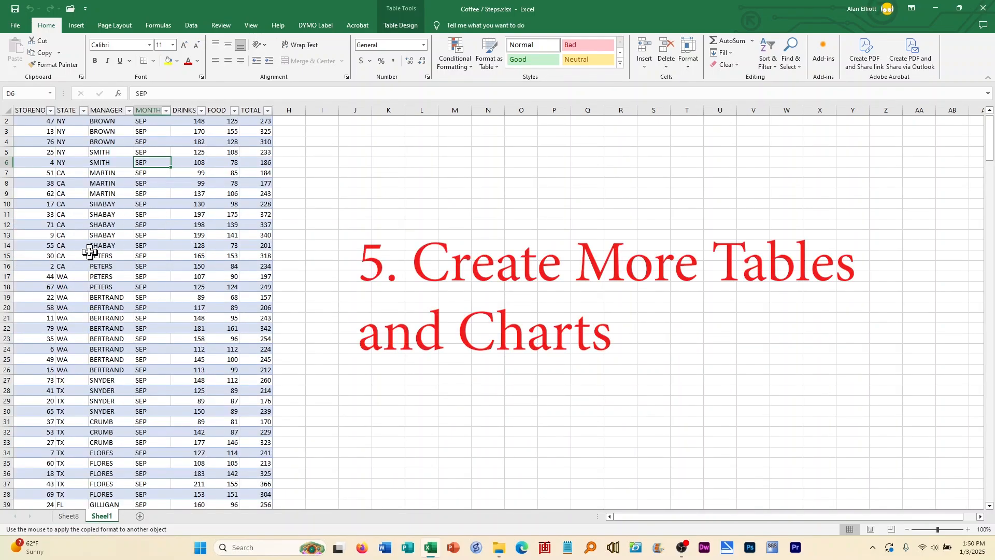
pyautogui.click(76, 26)
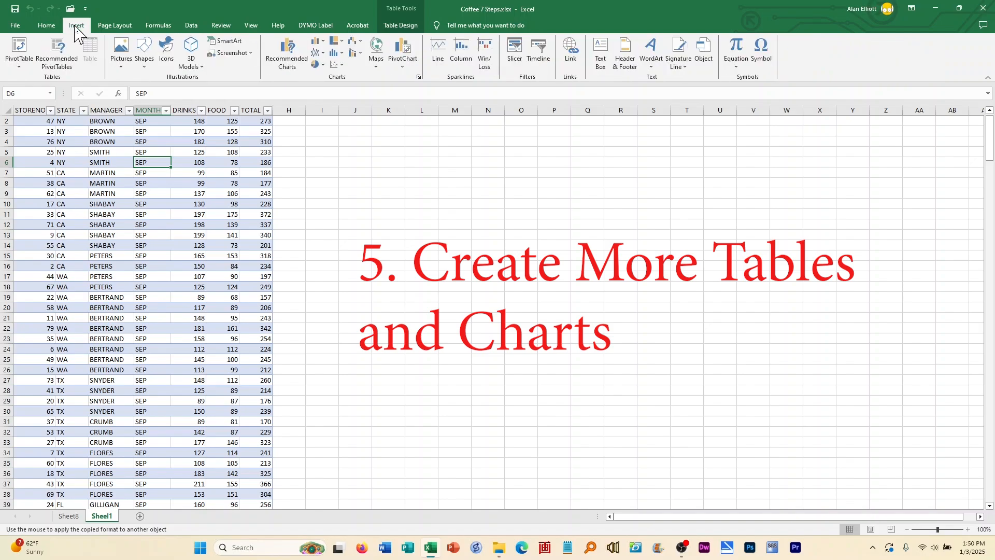
pyautogui.click(21, 47)
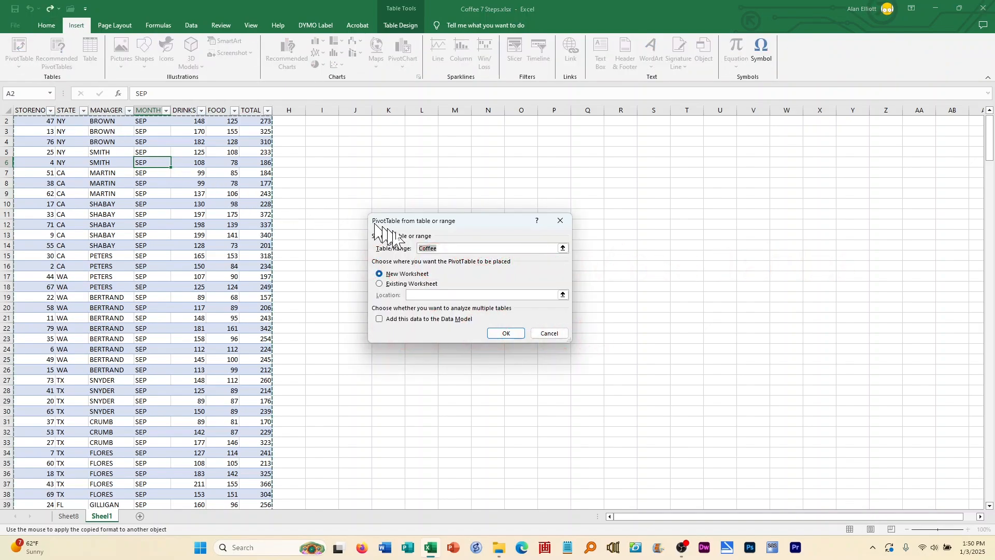
pyautogui.click(506, 333)
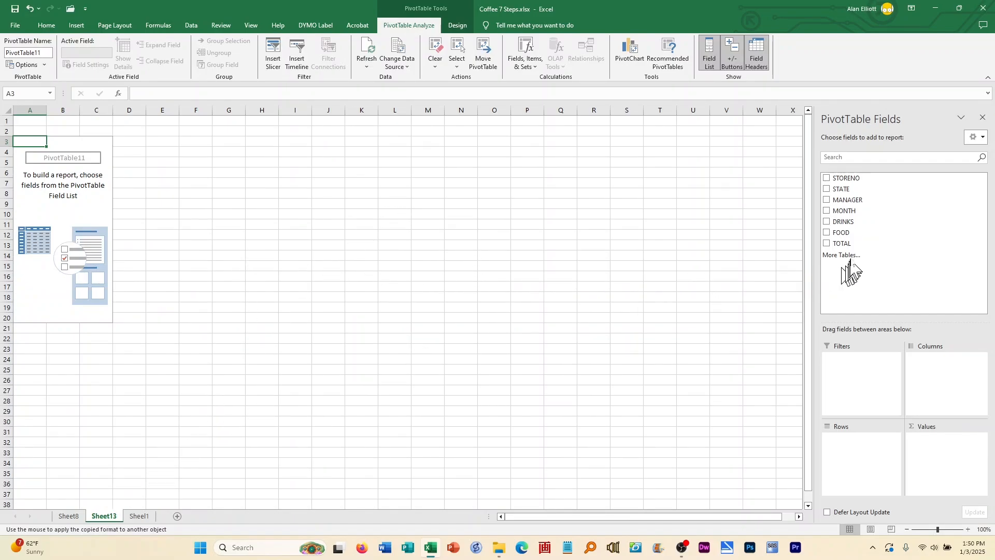
# Step: Add DRINKS, FOOD and TOTAL as the new PivotTable's values and MONTH as its rows
pyautogui.moveTo(839, 223); pyautogui.dragTo(935, 455)
pyautogui.moveTo(839, 233); pyautogui.dragTo(931, 466)
pyautogui.moveTo(842, 244); pyautogui.dragTo(948, 464)
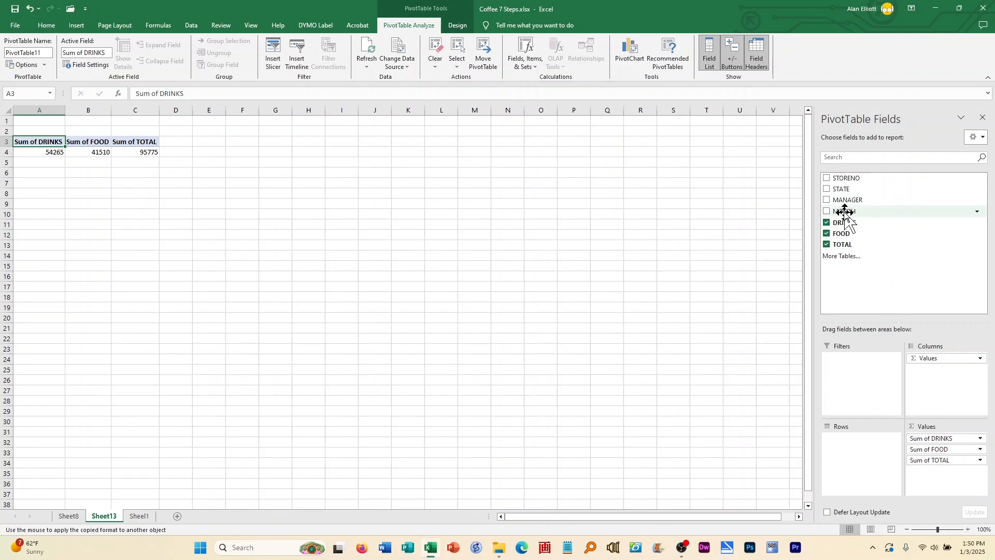
pyautogui.moveTo(846, 213); pyautogui.dragTo(835, 438)
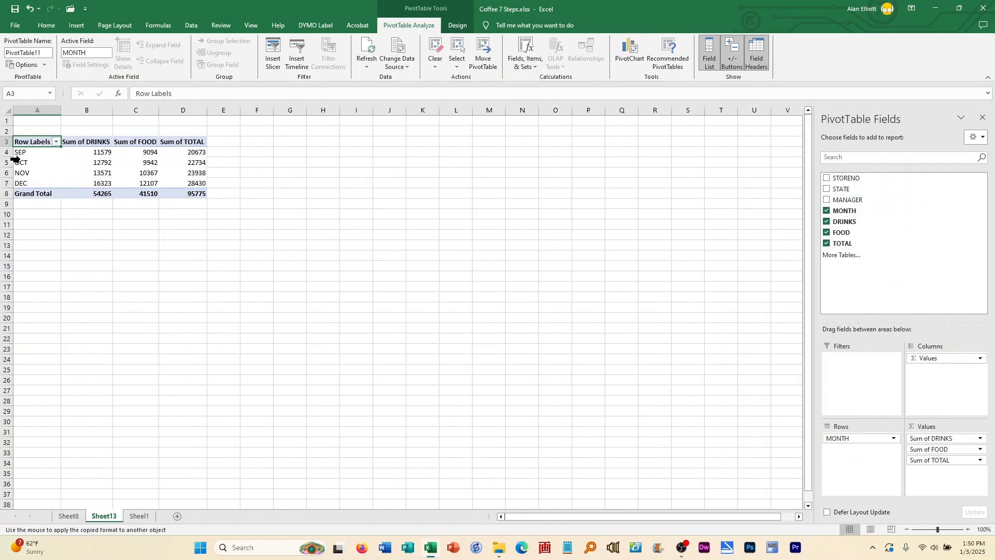
# Step: Rename the new PivotTable's Row Labels heading to Months
pyautogui.moveTo(104, 194)
pyautogui.write('Months')
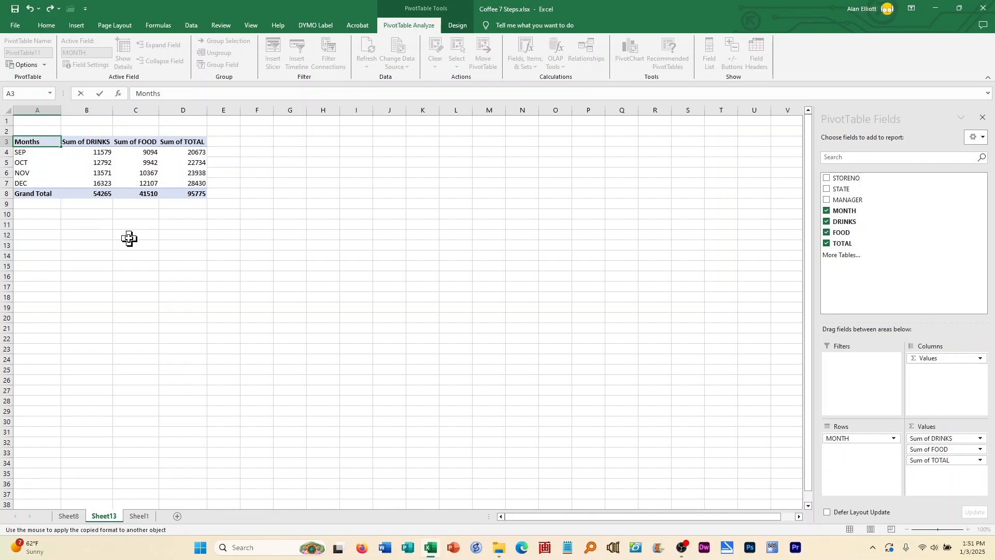
pyautogui.press('Return')
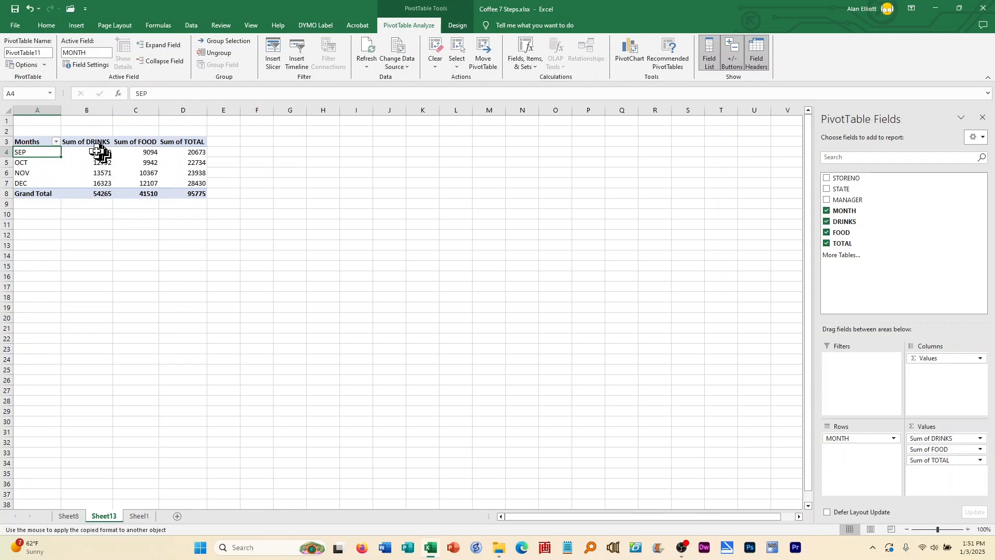
# Step: Format the drinks, food and total values, including the grand totals, as Currency with the $ symbol and no decimal places
pyautogui.moveTo(97, 151)
pyautogui.mouseDown()
pyautogui.moveTo(185, 155)
pyautogui.moveTo(188, 192)
pyautogui.mouseUp()
pyautogui.rightClick(191, 177)
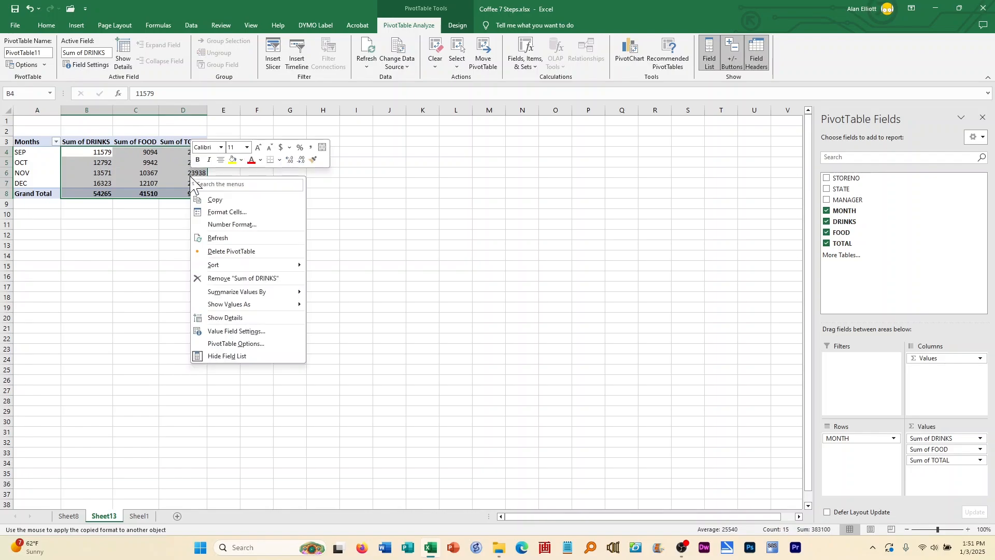
pyautogui.click(232, 212)
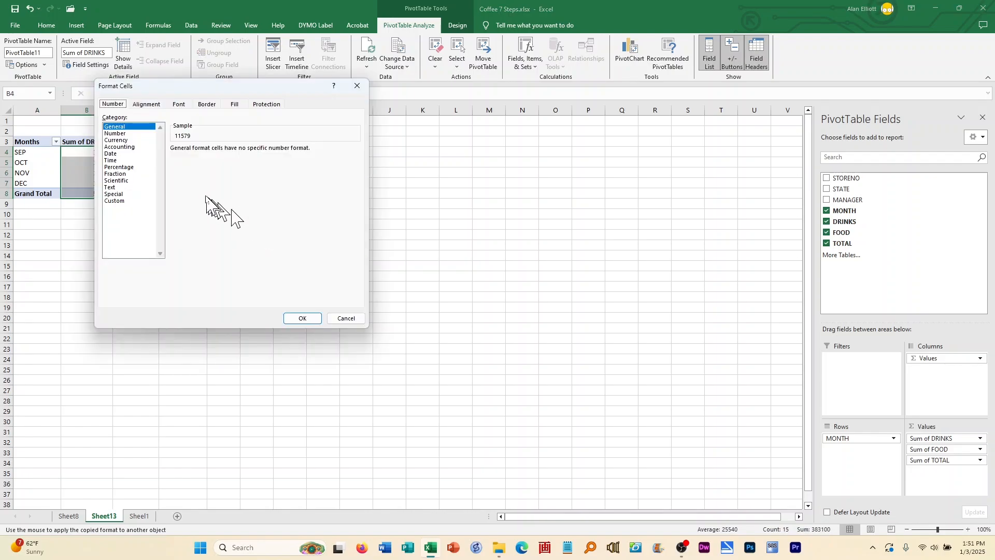
pyautogui.click(134, 141)
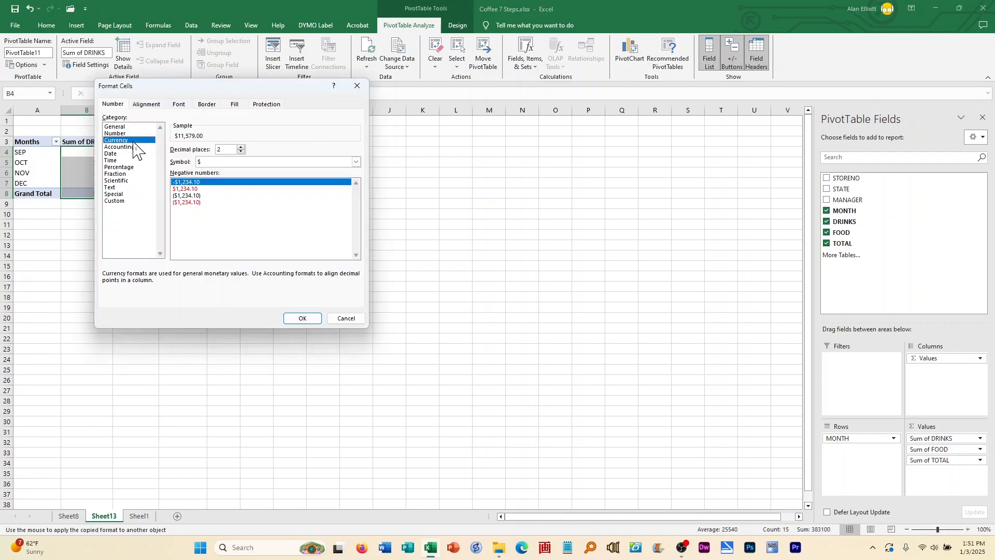
pyautogui.doubleClick(242, 152)
pyautogui.click(305, 318)
pyautogui.click(317, 306)
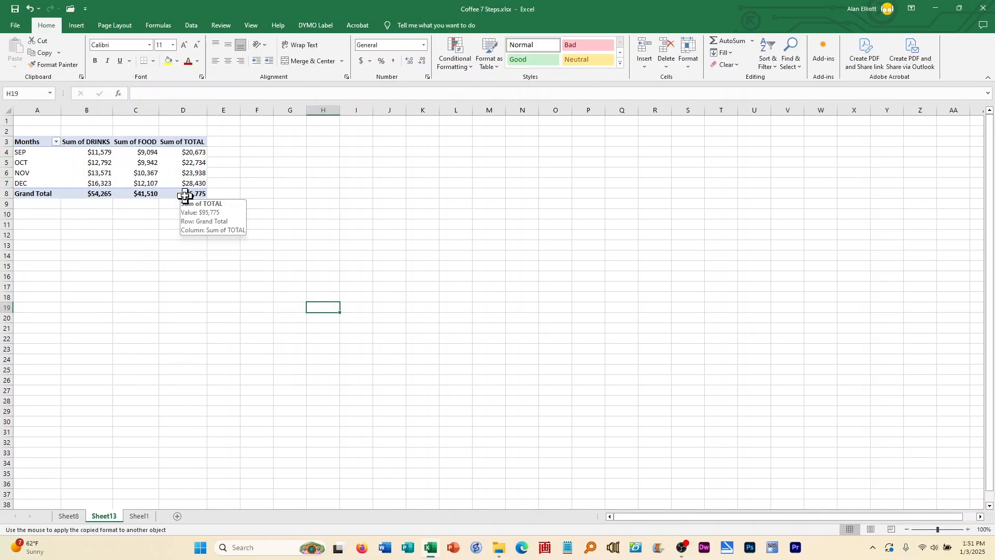
# Step: Add TOTAL to the monthly PivotTable's values a second time and show it as % of Grand Total
pyautogui.click(192, 173)
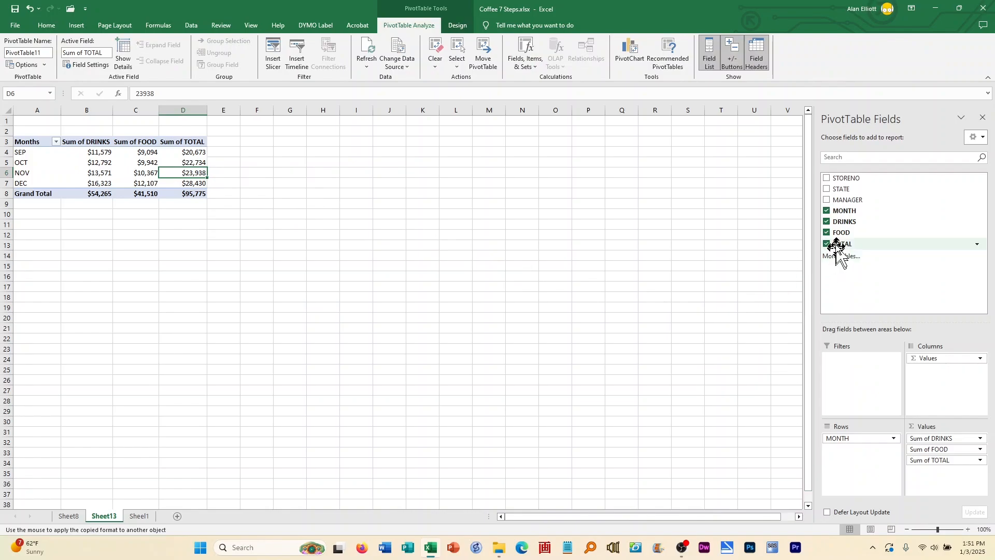
pyautogui.moveTo(837, 244); pyautogui.dragTo(940, 472)
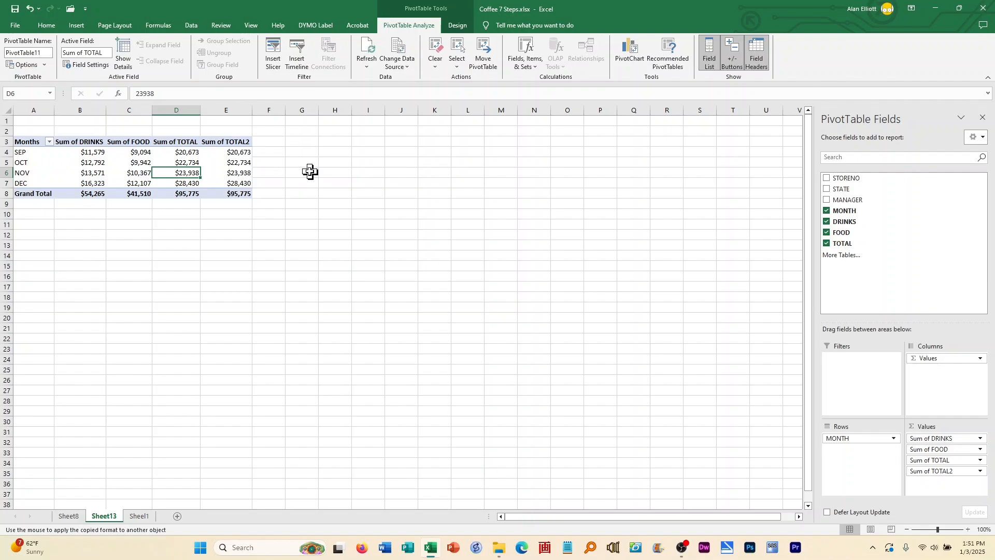
pyautogui.rightClick(238, 145)
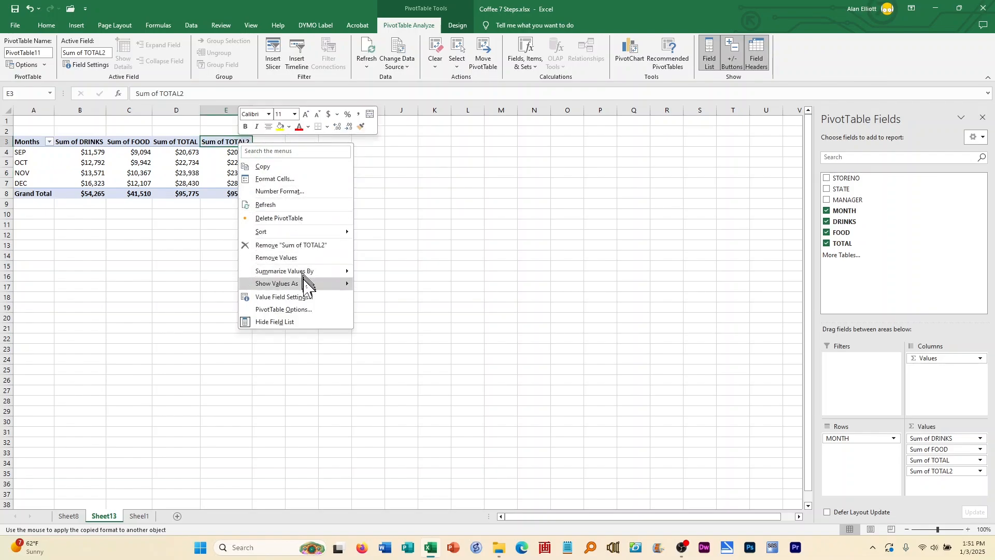
pyautogui.moveTo(304, 282)
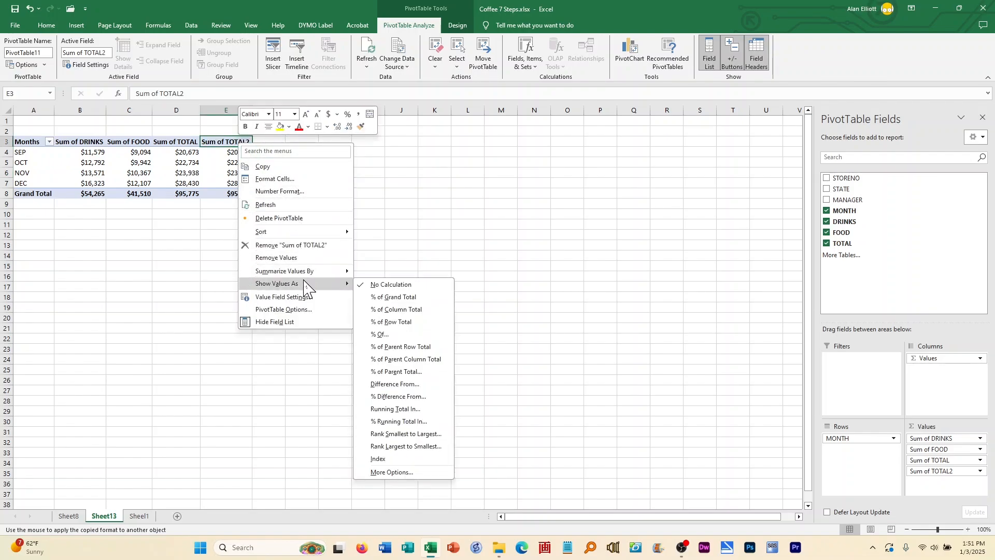
pyautogui.click(390, 296)
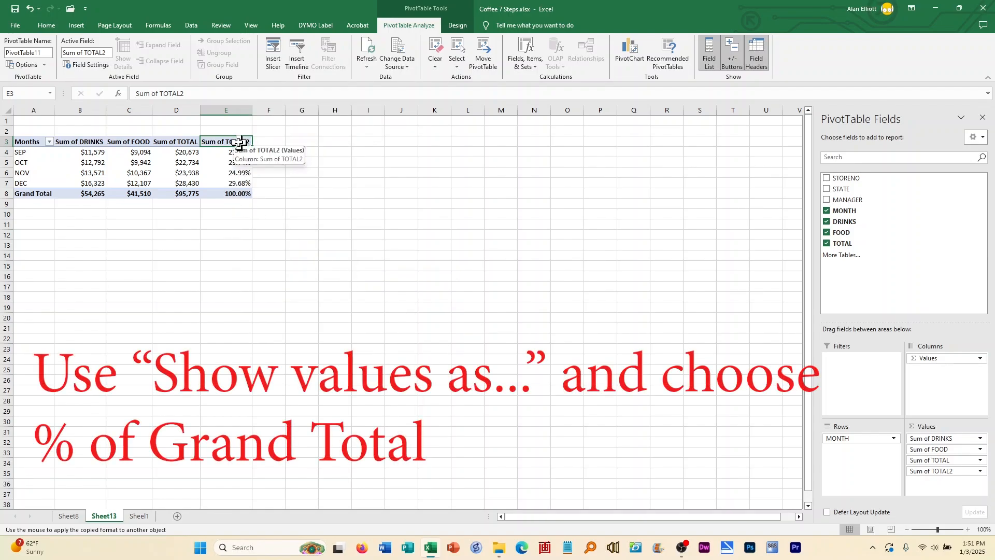
# Step: Rename the Sum of TOTAL2 heading to Percent
pyautogui.write('Percent')
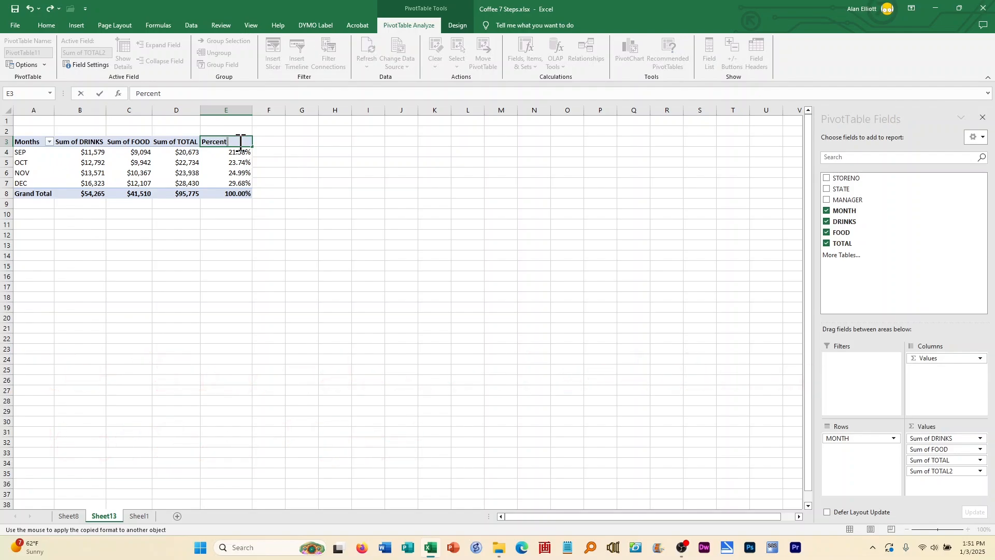
pyautogui.click(238, 256)
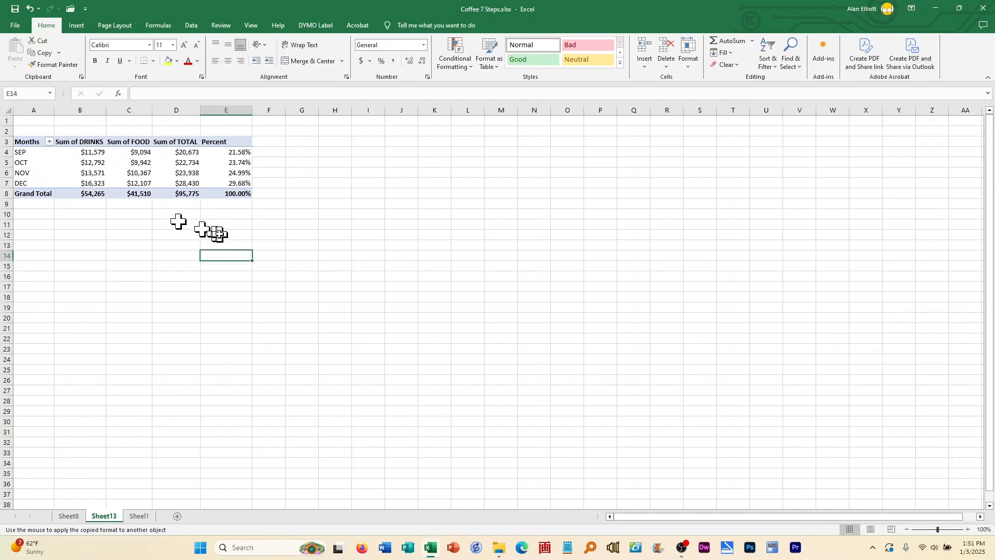
# Step: Insert a pie PivotChart from the monthly PivotTable and enlarge it to about 4.55" high by 7.68" wide
pyautogui.click(223, 169)
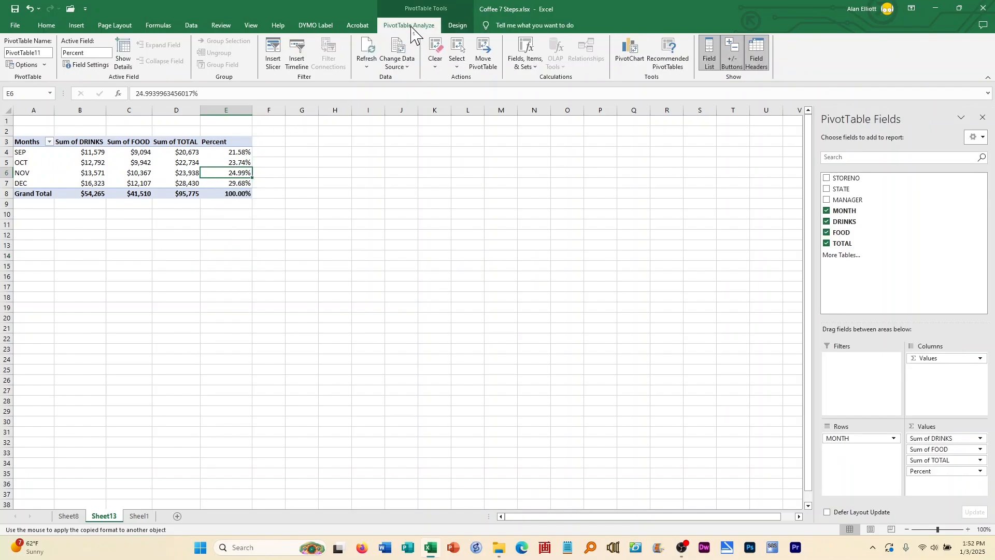
pyautogui.click(635, 57)
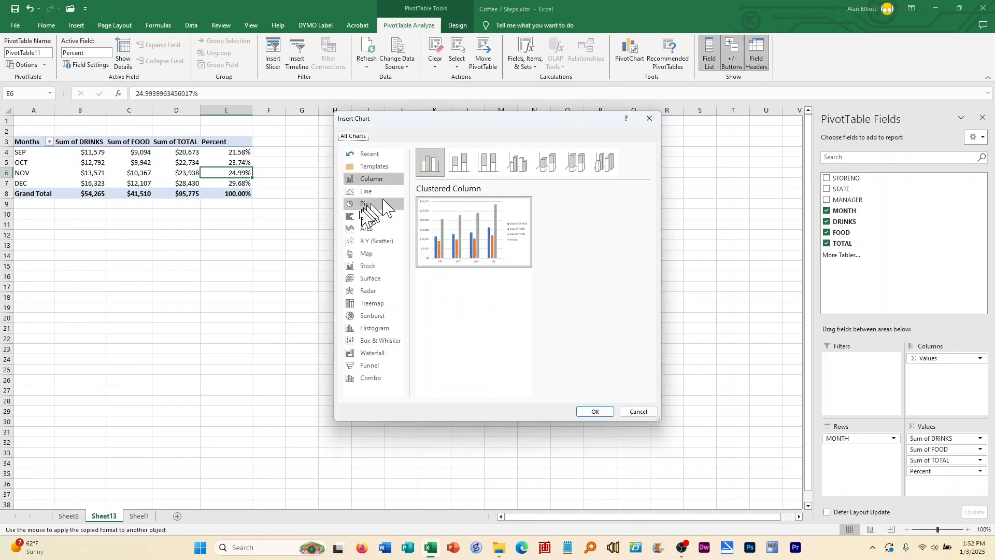
pyautogui.click(365, 207)
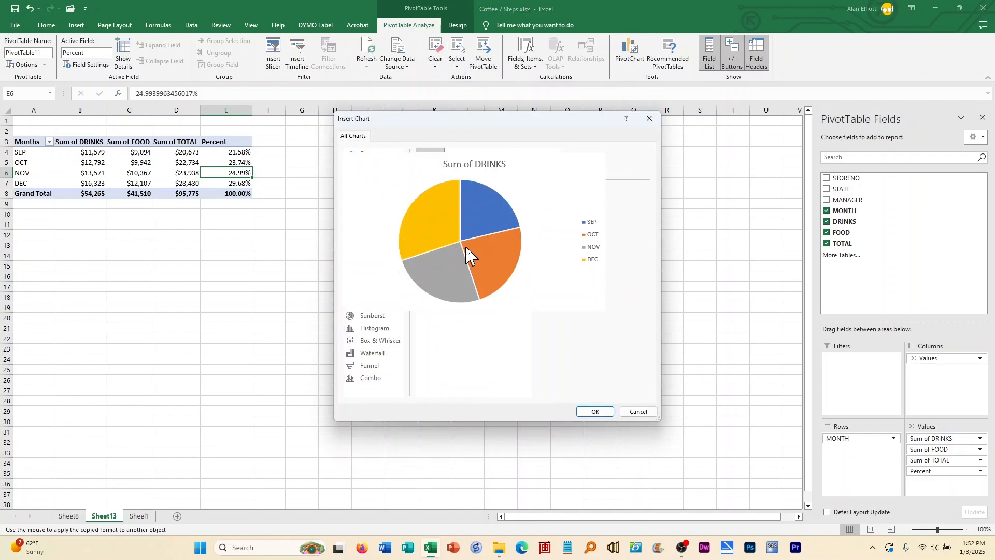
pyautogui.click(596, 413)
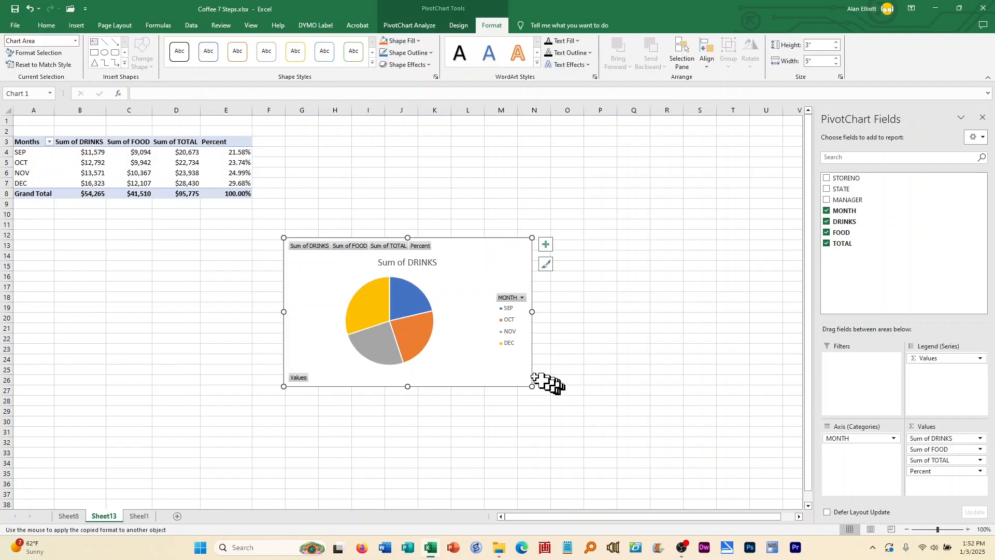
pyautogui.moveTo(532, 238); pyautogui.dragTo(665, 161)
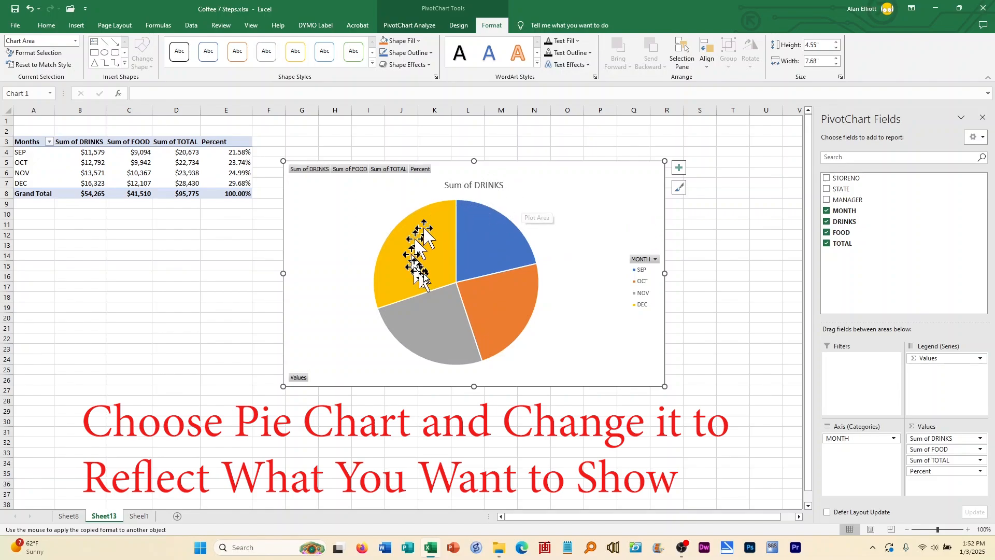
# Step: Move Percent to the beginning of the pie chart's values and hide the chart's value and legend field buttons
pyautogui.rightClick(421, 171)
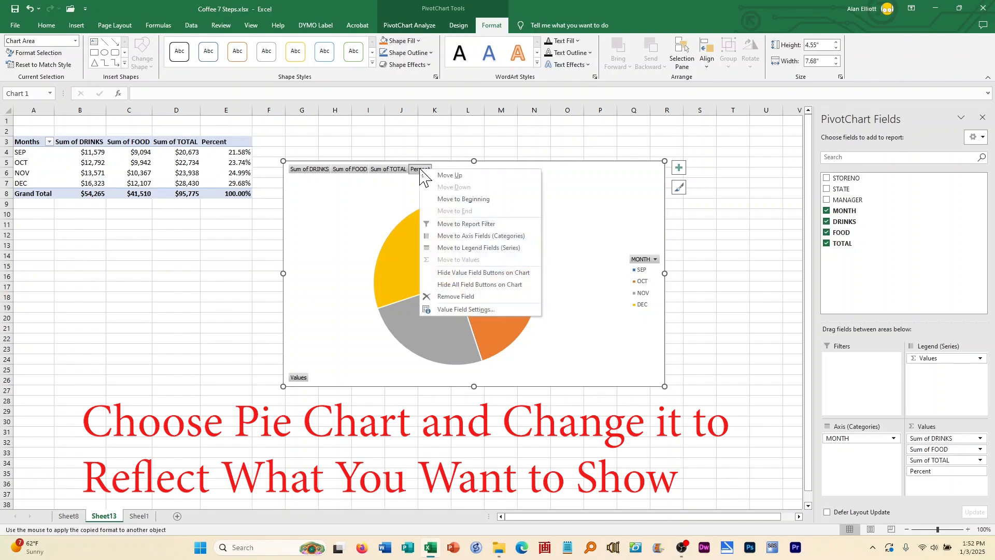
pyautogui.click(448, 200)
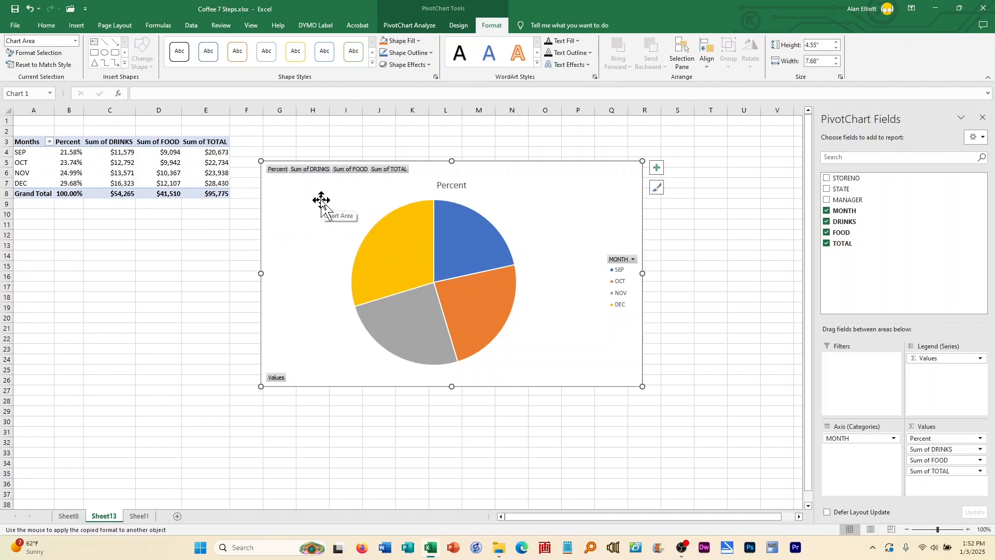
pyautogui.rightClick(381, 174)
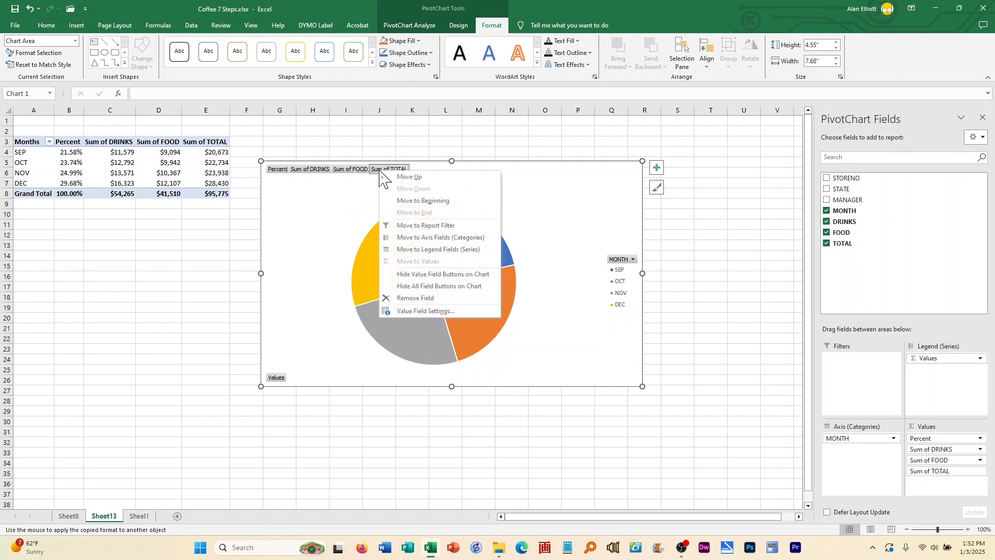
pyautogui.click(450, 275)
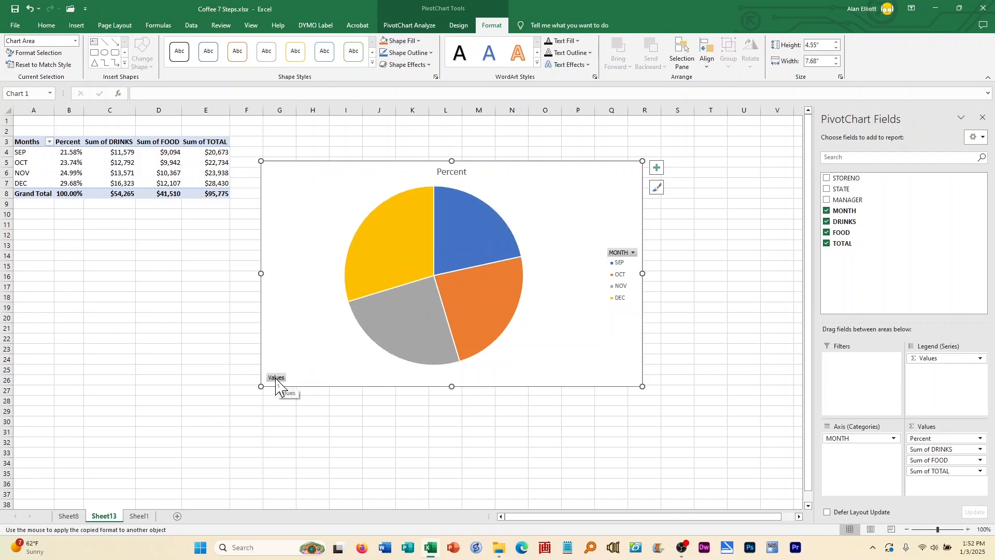
pyautogui.rightClick(276, 378)
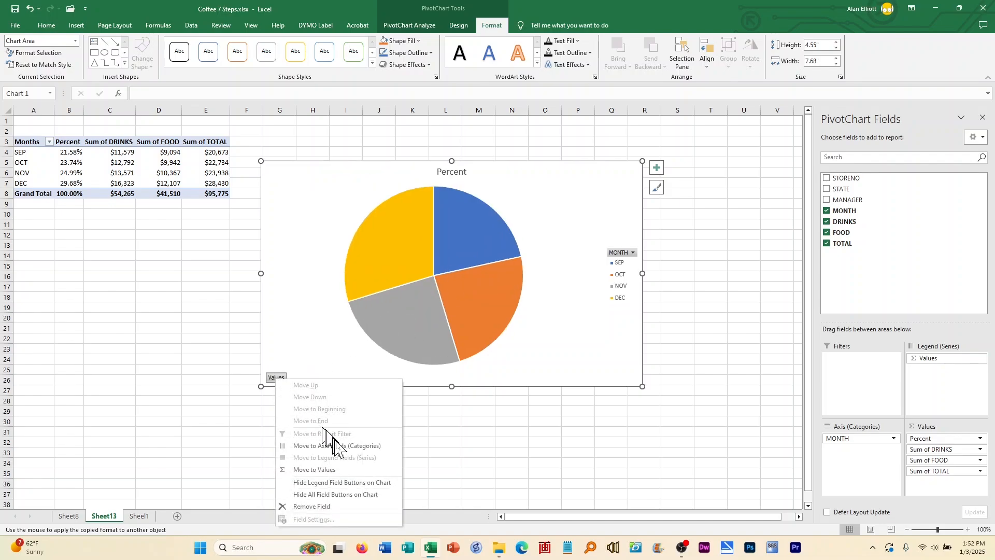
pyautogui.click(346, 483)
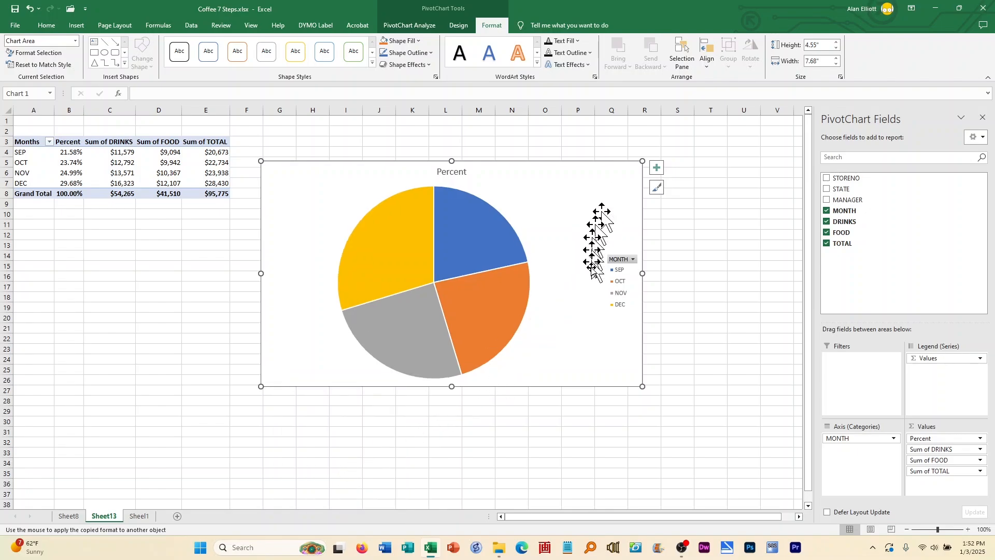
# Step: Add data labels to the pie slices and format the DEC slice's label as bold, size 20
pyautogui.rightClick(457, 251)
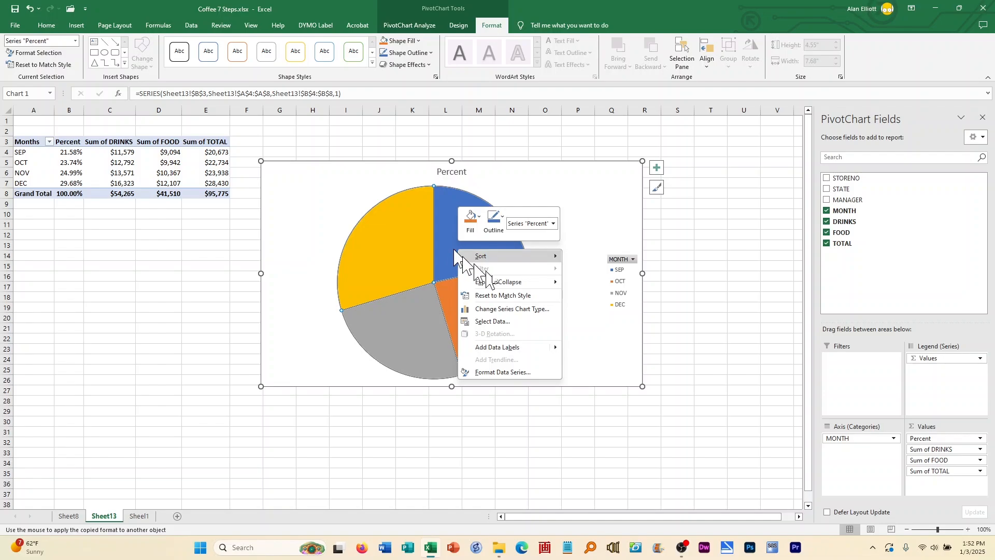
pyautogui.click(523, 347)
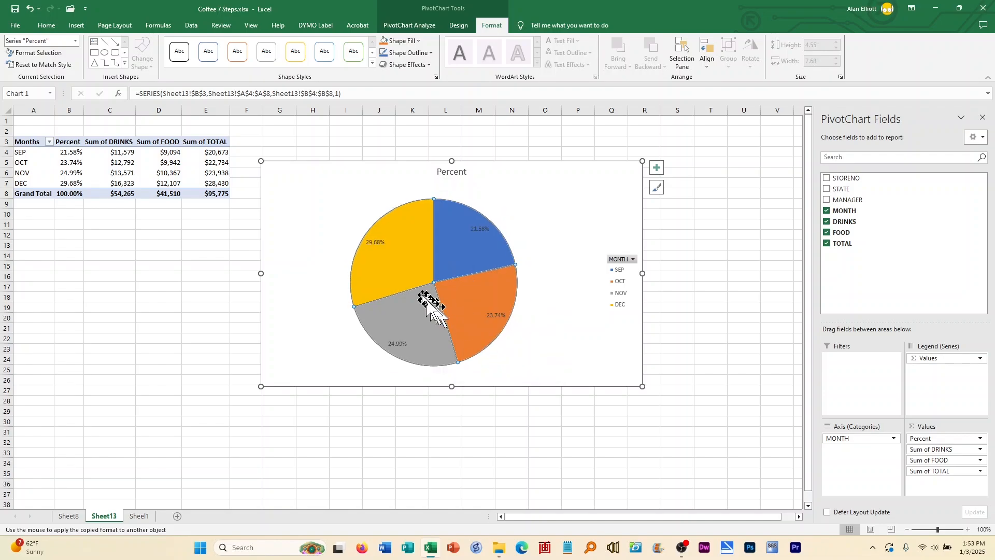
pyautogui.click(381, 244)
pyautogui.click(382, 243)
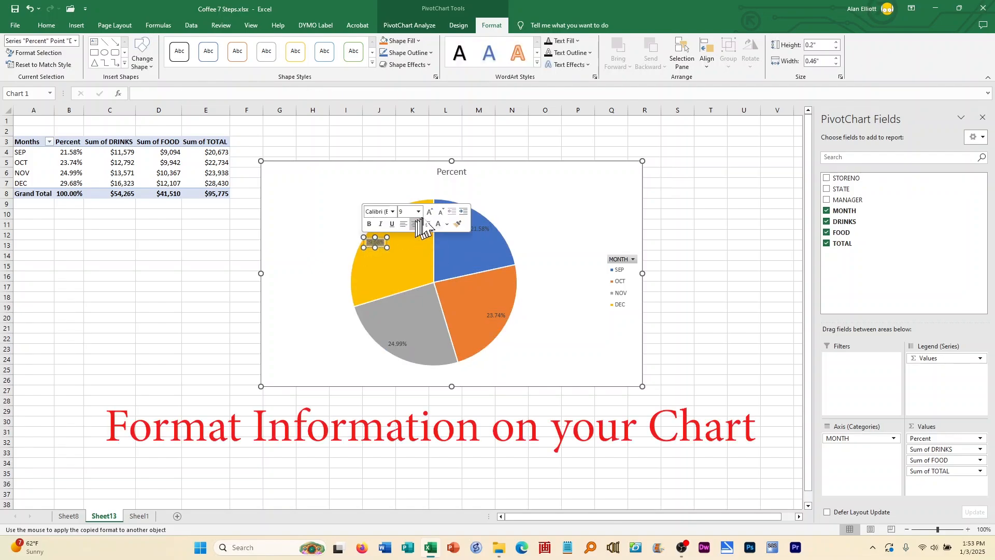
pyautogui.click(419, 212)
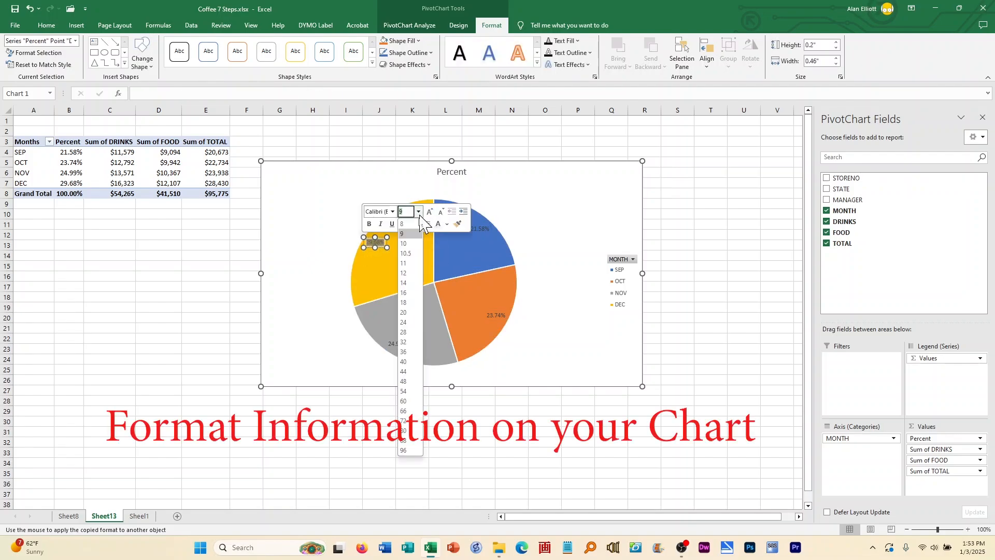
pyautogui.click(411, 313)
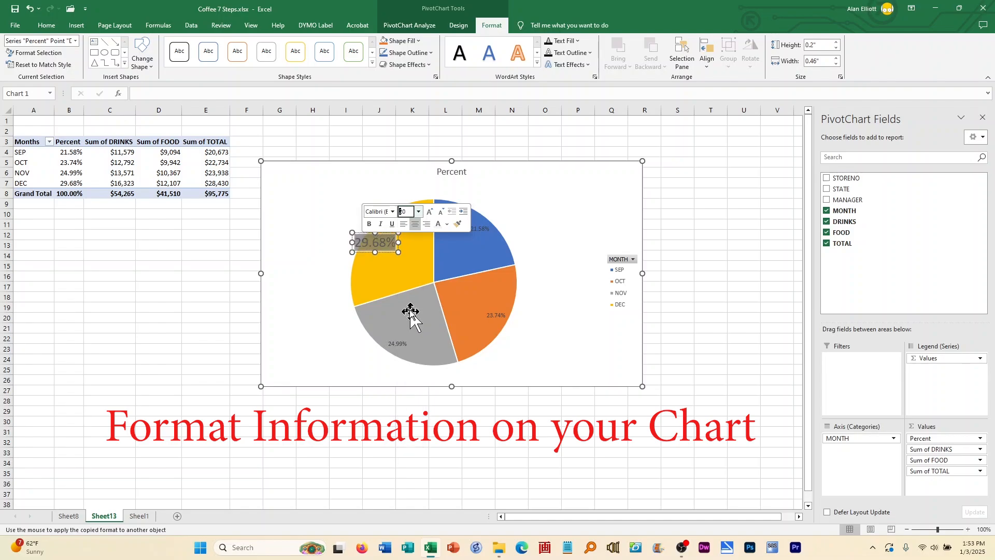
pyautogui.click(446, 225)
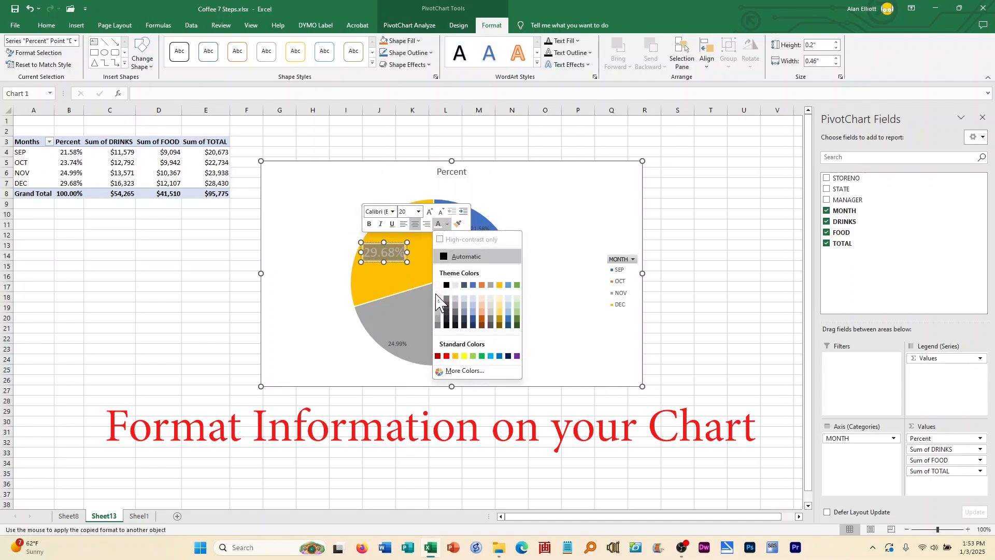
pyautogui.click(371, 225)
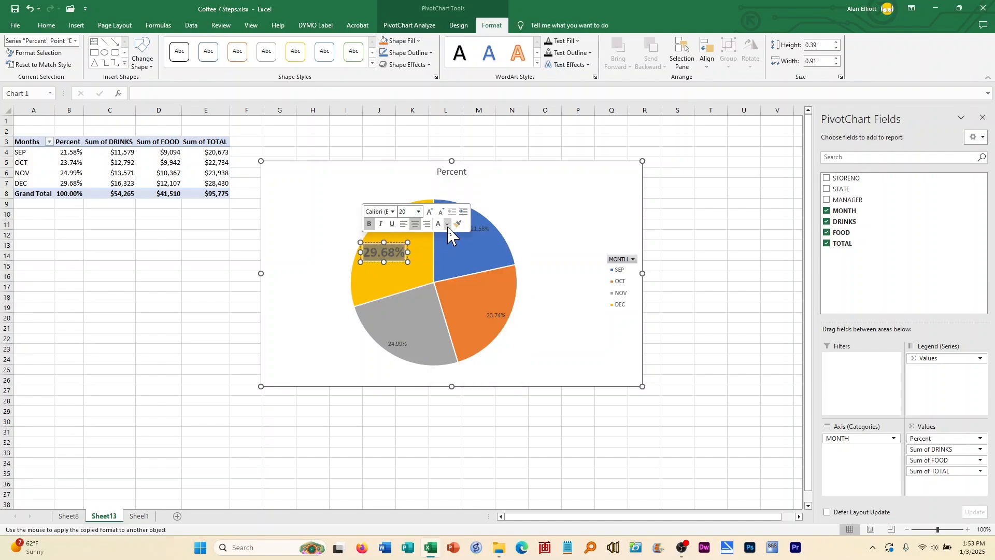
pyautogui.click(409, 268)
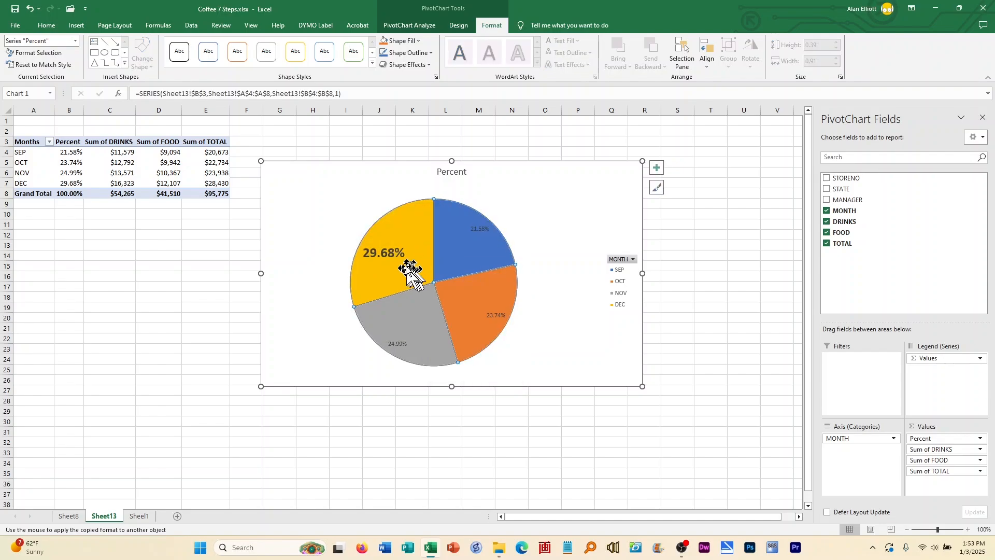
# Step: Change the font colour of the DEC slice's data label to white
pyautogui.doubleClick(399, 253)
pyautogui.click(404, 252)
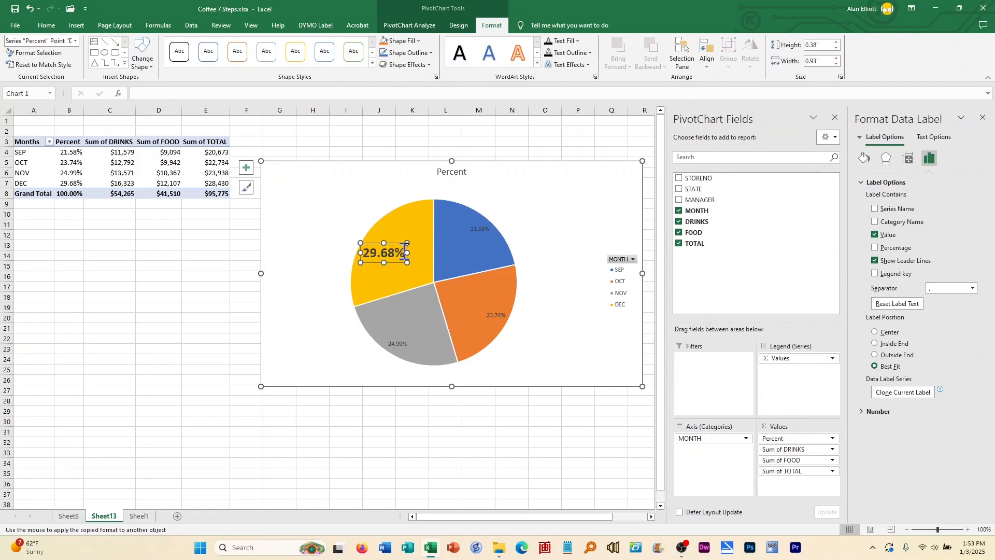
pyautogui.moveTo(405, 253); pyautogui.dragTo(363, 253)
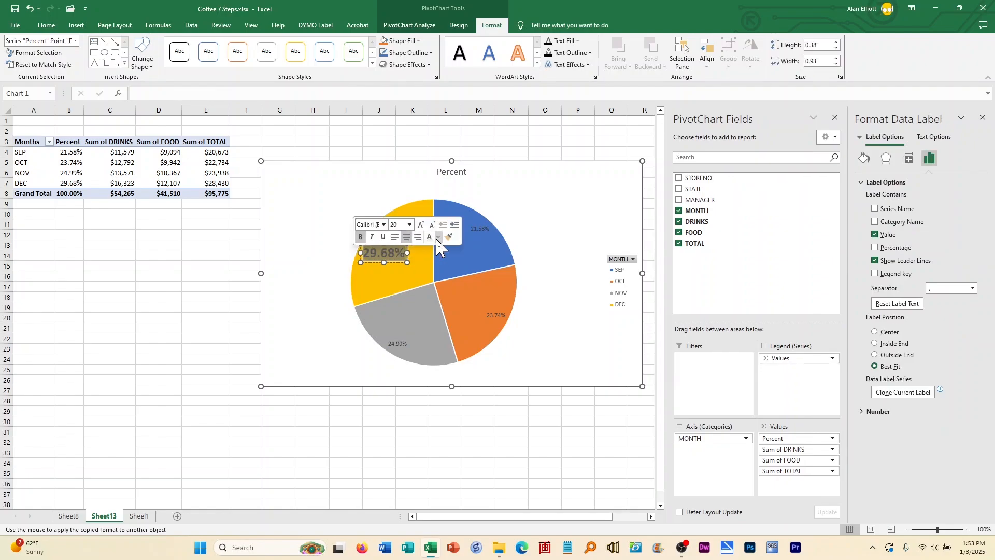
pyautogui.click(438, 237)
pyautogui.click(433, 314)
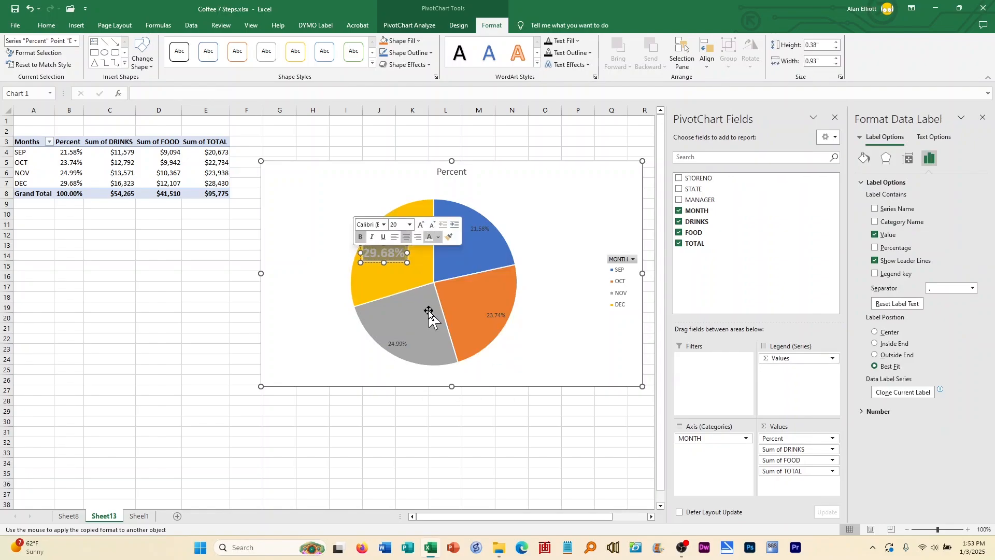
pyautogui.click(400, 262)
# Step: Copy the DEC label's formatting to the NOV, OCT and SEP data labels with Format Painter
pyautogui.click(396, 254)
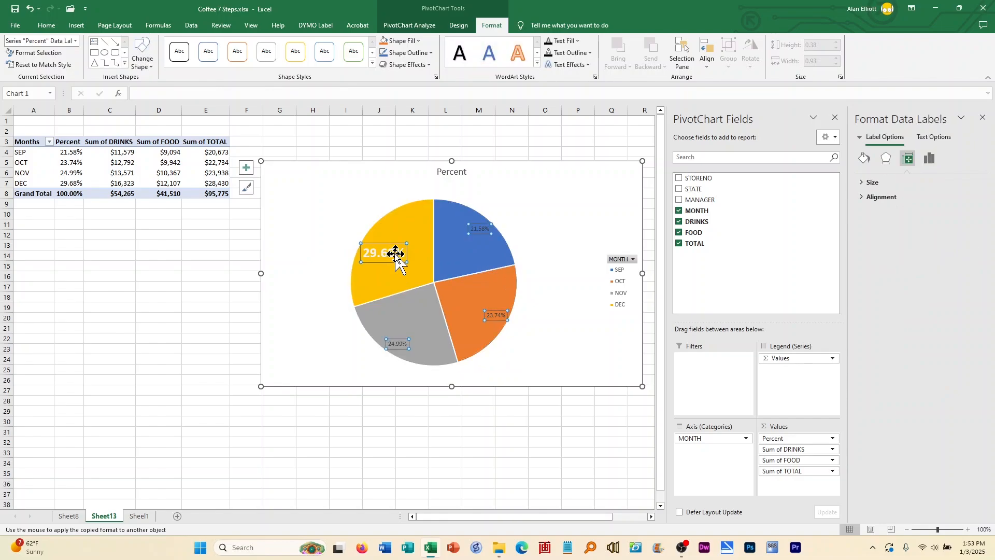
pyautogui.click(401, 251)
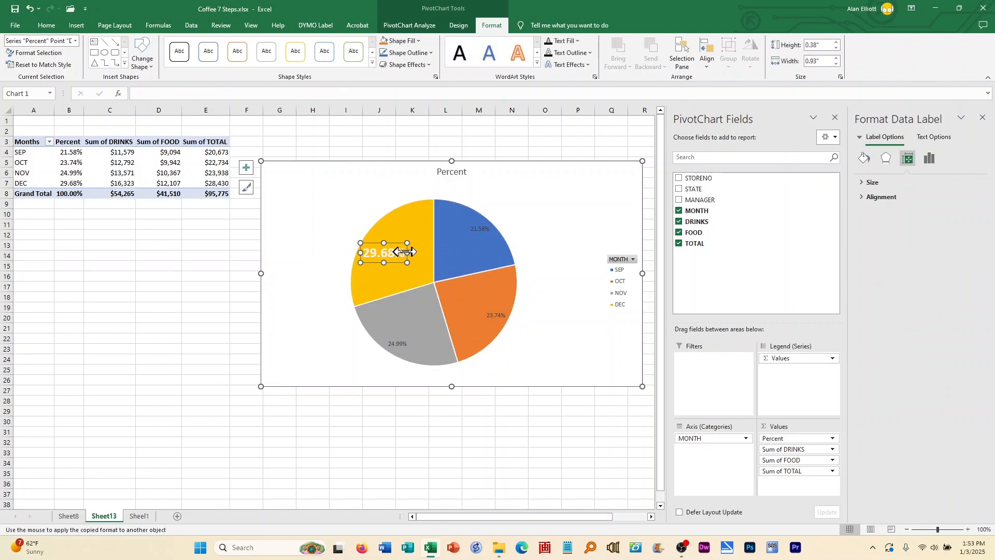
pyautogui.doubleClick(400, 253)
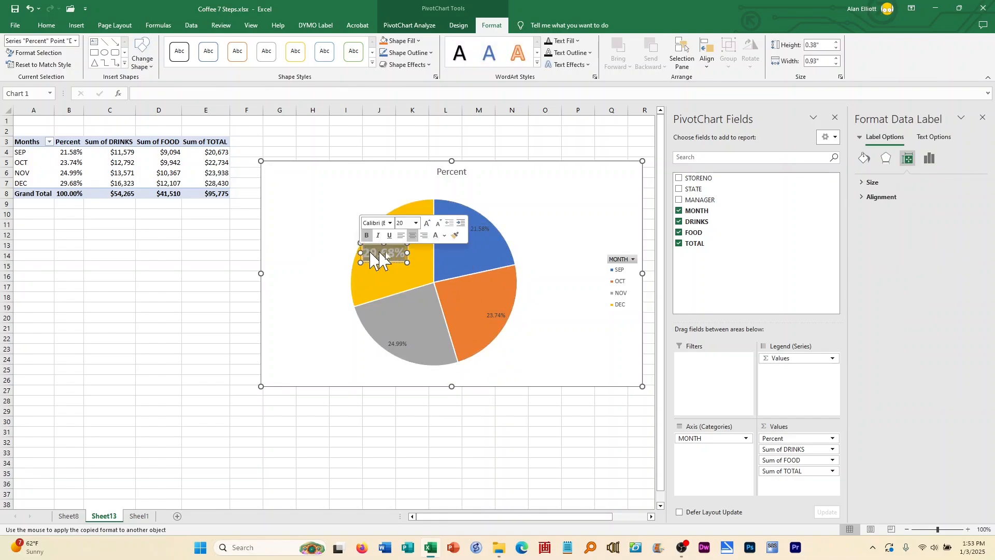
pyautogui.click(459, 238)
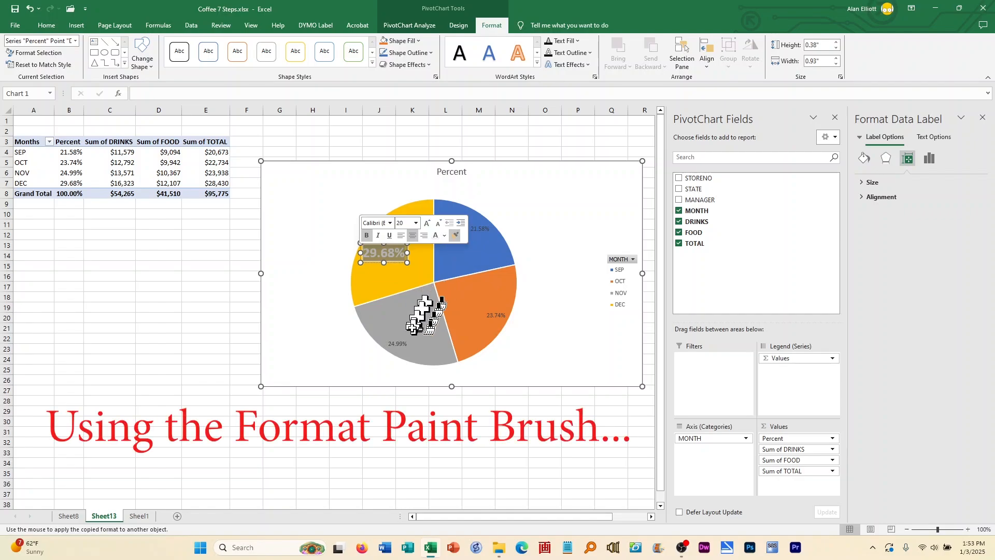
pyautogui.click(404, 341)
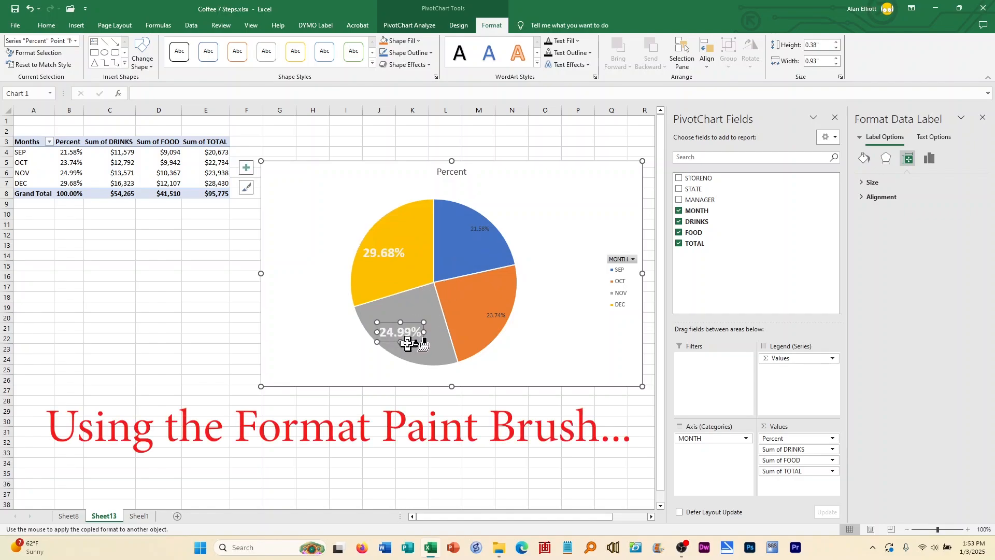
pyautogui.click(493, 312)
pyautogui.click(469, 230)
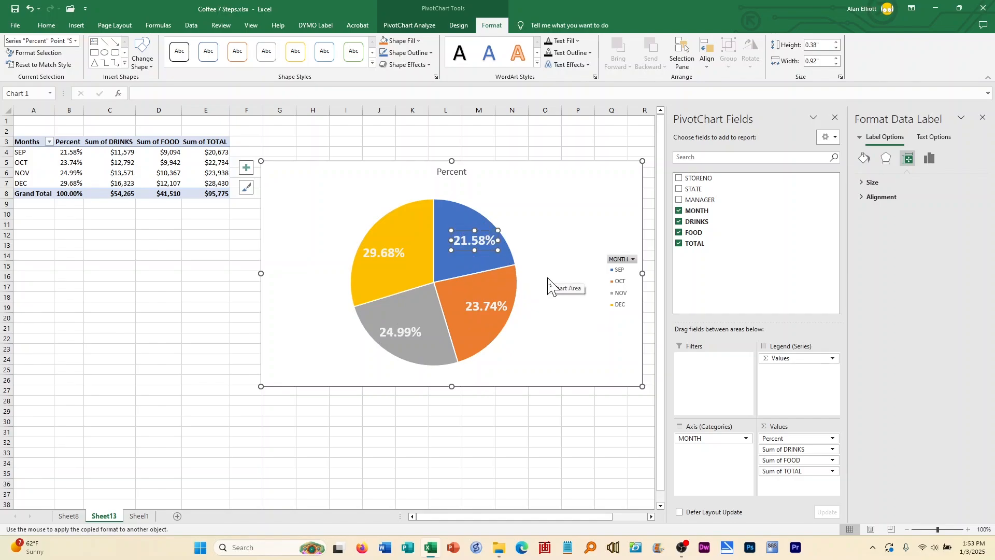
# Step: Change the font colour of the pie chart's Percent title to dark gold
pyautogui.click(541, 354)
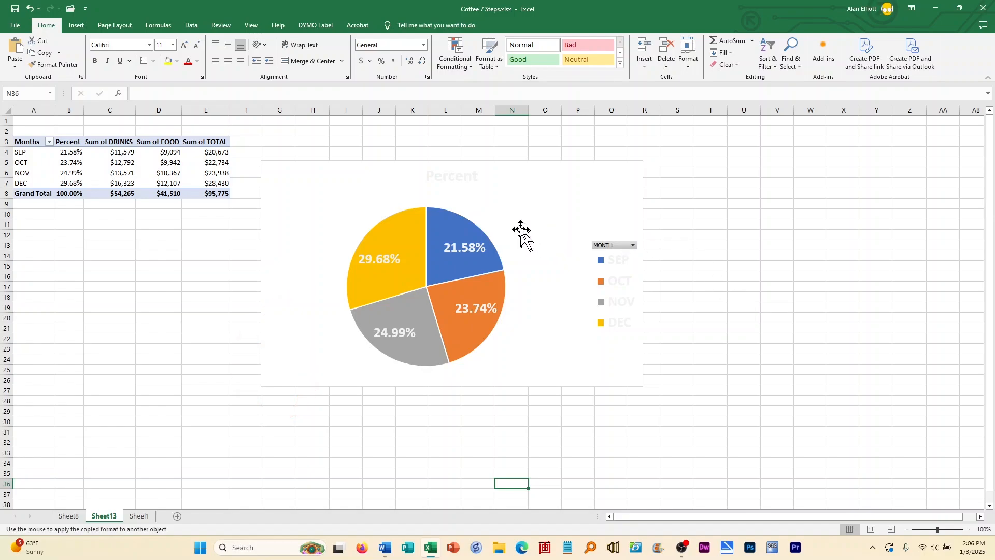
pyautogui.click(463, 180)
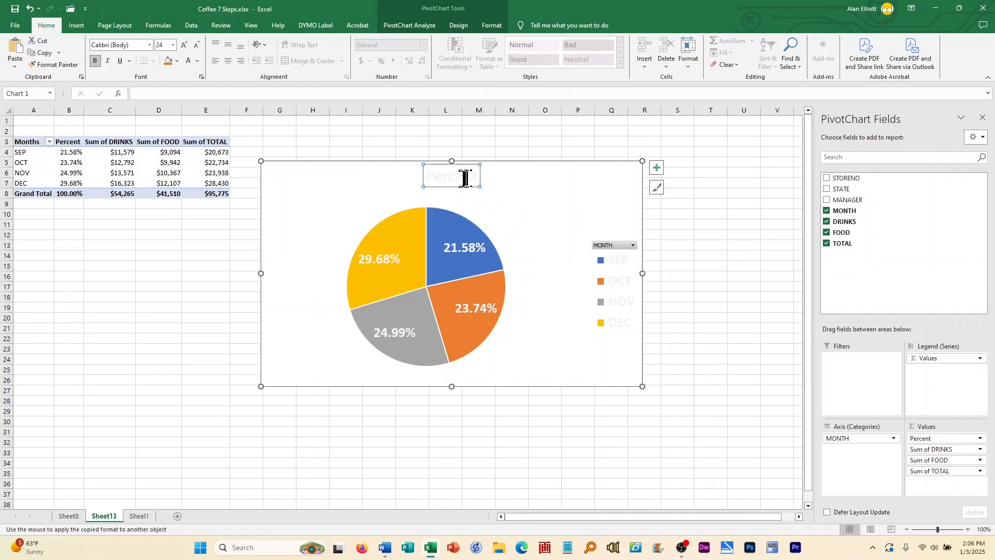
pyautogui.click(471, 175)
pyautogui.moveTo(471, 175); pyautogui.dragTo(422, 174)
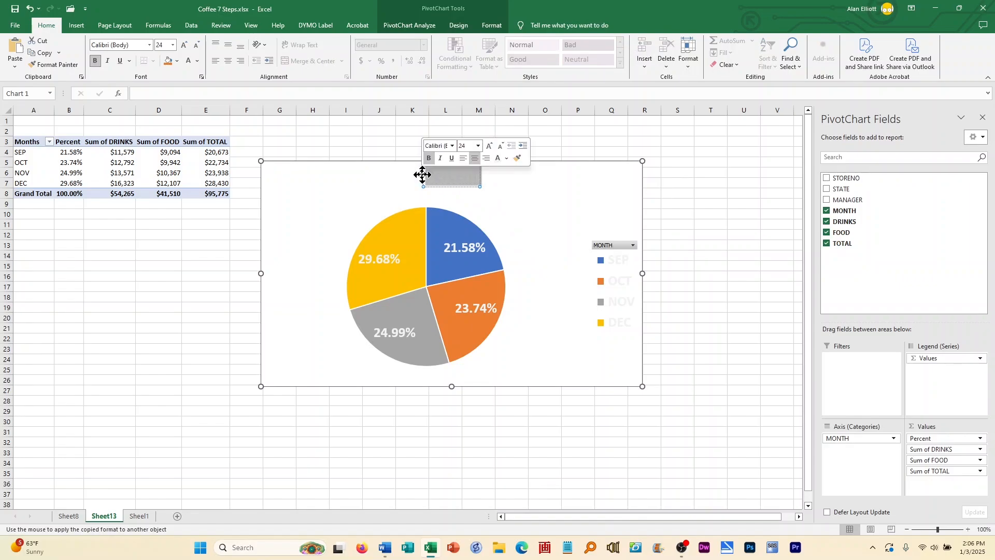
pyautogui.click(507, 159)
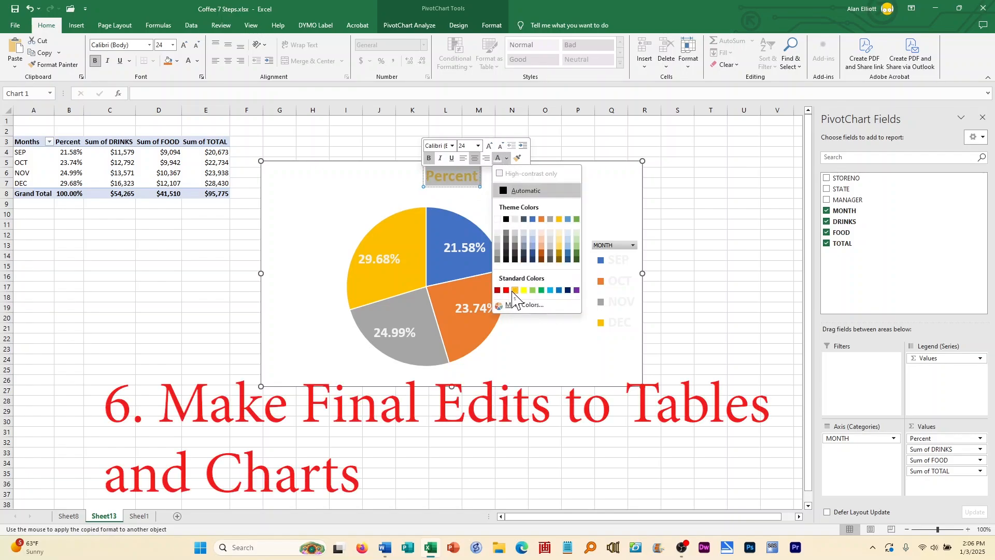
pyautogui.click(559, 254)
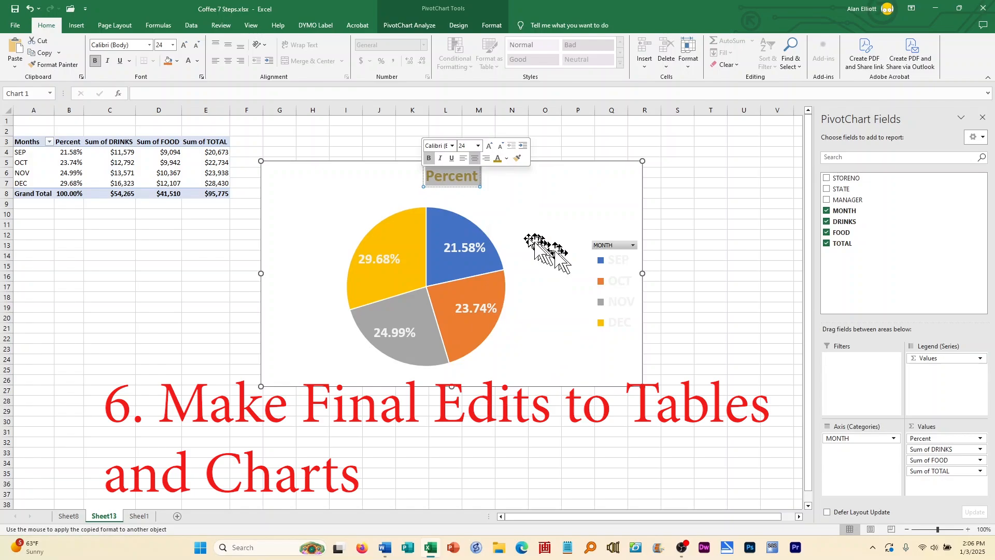
# Step: Move the Percent title so it sits centred just above the pie
pyautogui.click(483, 196)
pyautogui.click(465, 181)
pyautogui.moveTo(462, 186); pyautogui.dragTo(436, 197)
pyautogui.click(526, 207)
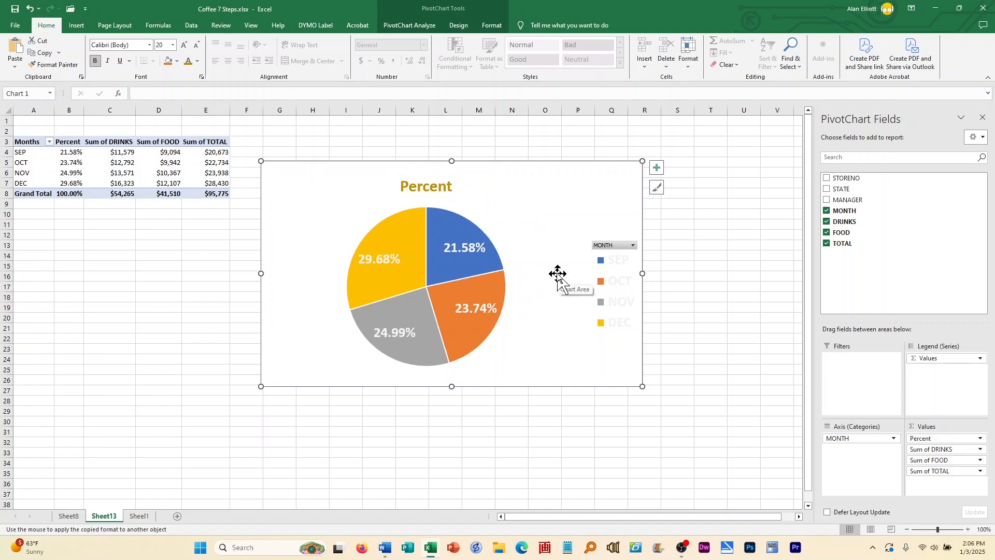
pyautogui.click(658, 193)
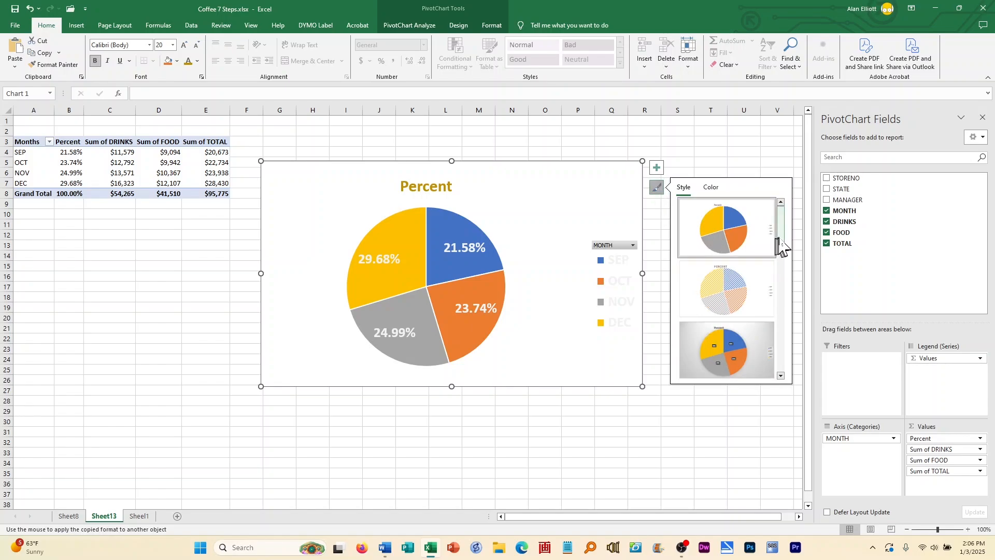
pyautogui.moveTo(779, 241)
pyautogui.mouseDown()
pyautogui.moveTo(786, 349)
pyautogui.moveTo(783, 241)
pyautogui.mouseUp()
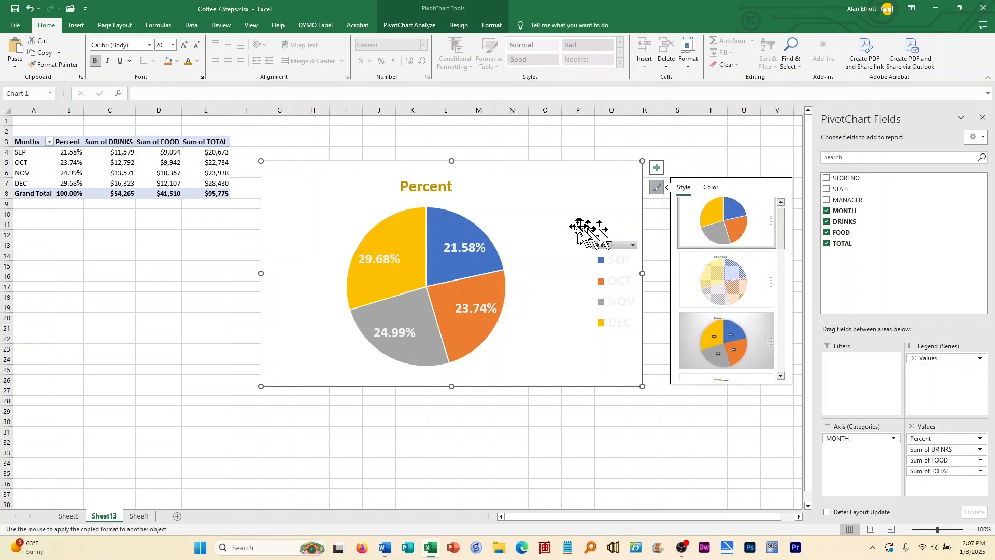
pyautogui.click(697, 152)
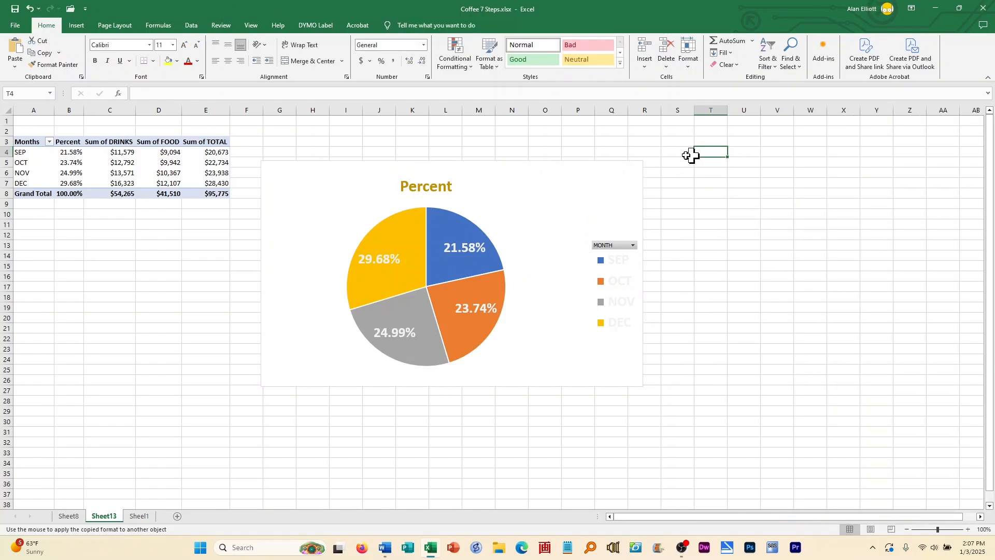
# Step: Rename the PivotTable's drinks, food and total column headings to Drink Sales, Food Sales and Total Sales
pyautogui.click(109, 141)
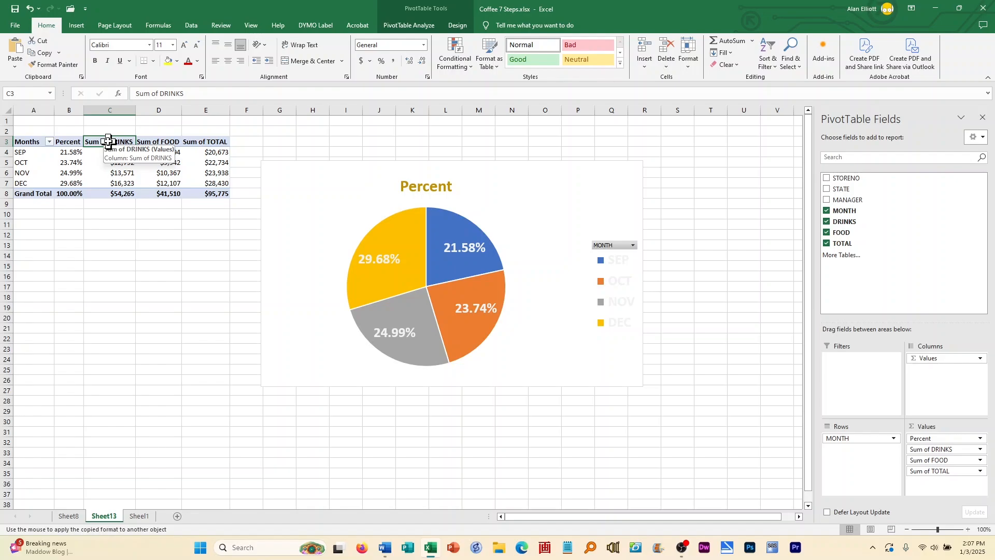
pyautogui.write('Drink Sales')
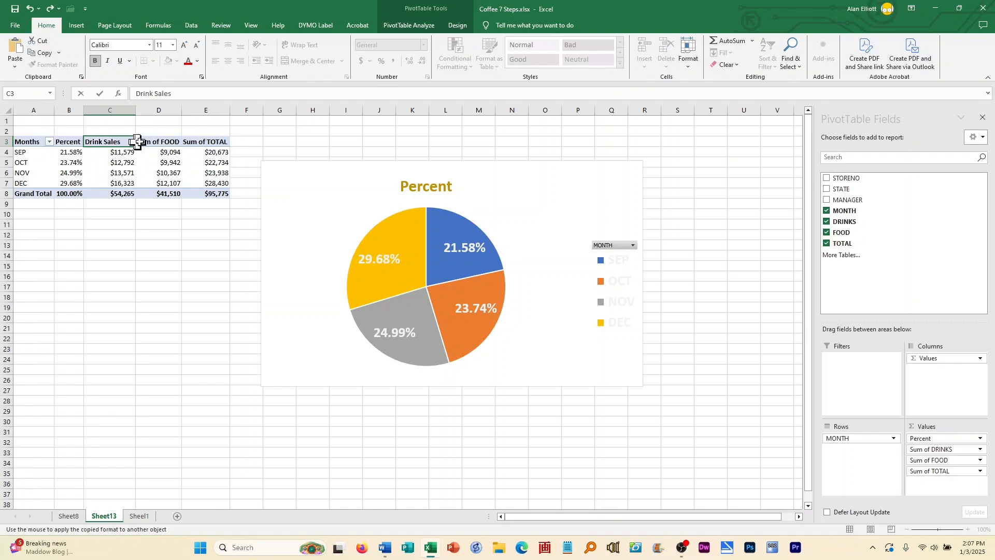
pyautogui.click(161, 141)
pyautogui.write('F')
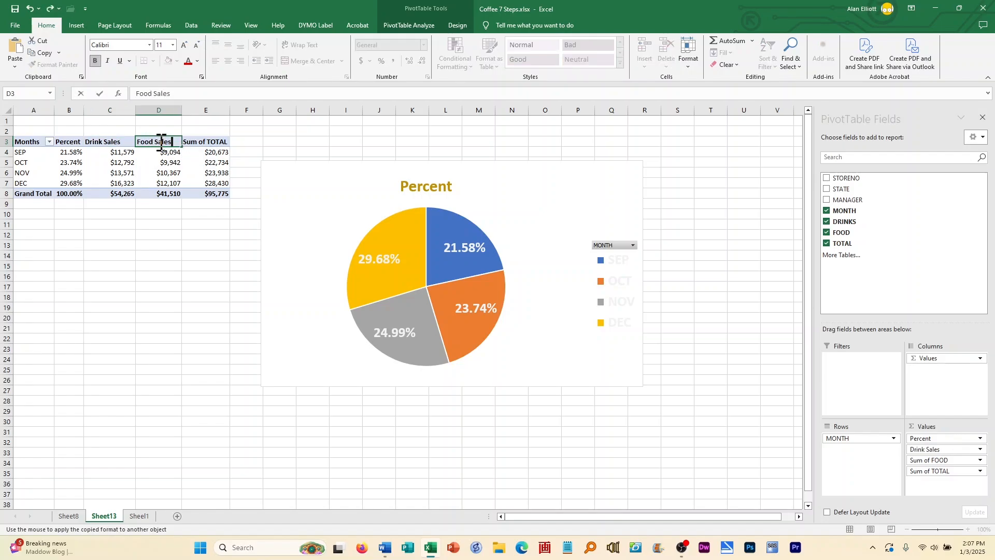
pyautogui.write('ood Sales')
pyautogui.click(205, 141)
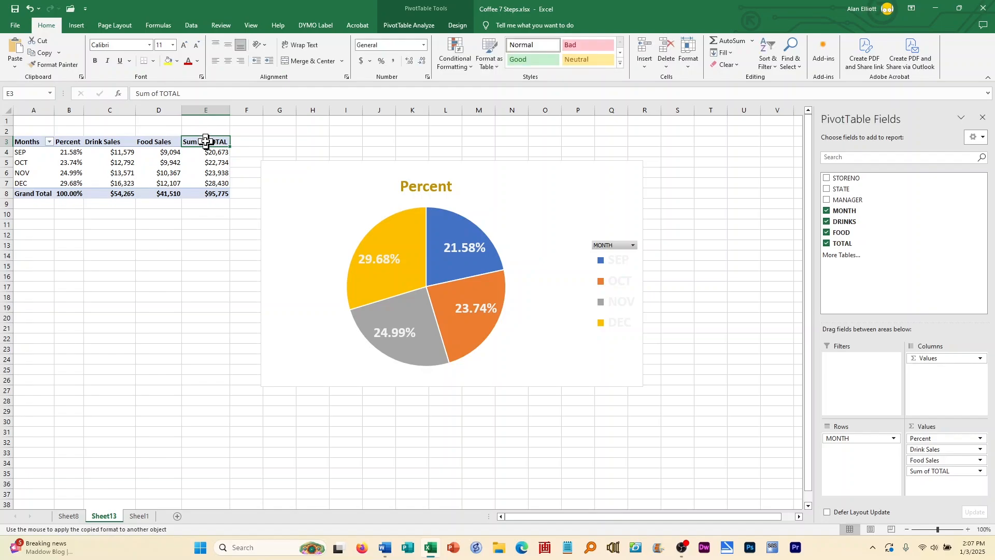
pyautogui.write('Total Sales')
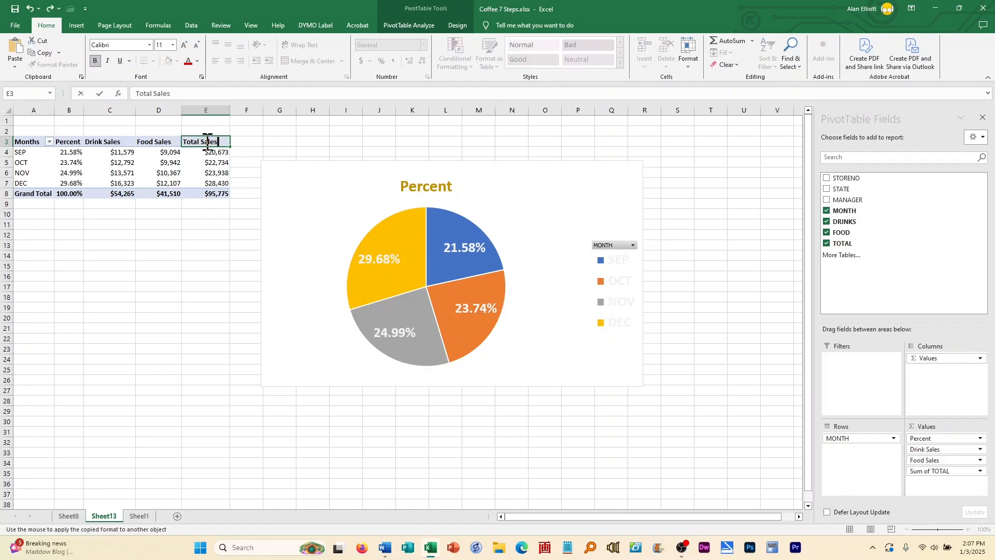
pyautogui.click(210, 244)
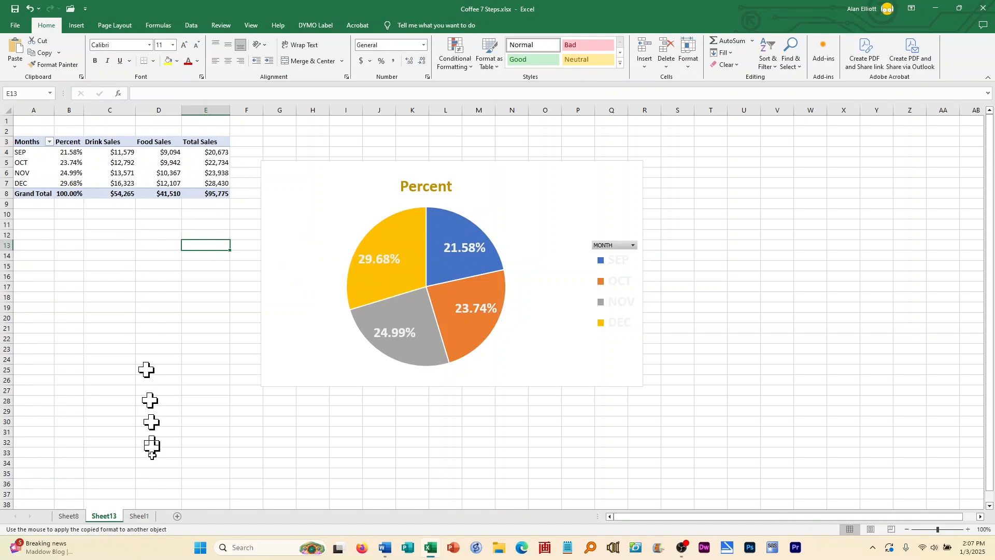
# Step: Select the entire PivotTable of sales by state and month on Sheet8 and copy it
pyautogui.click(73, 516)
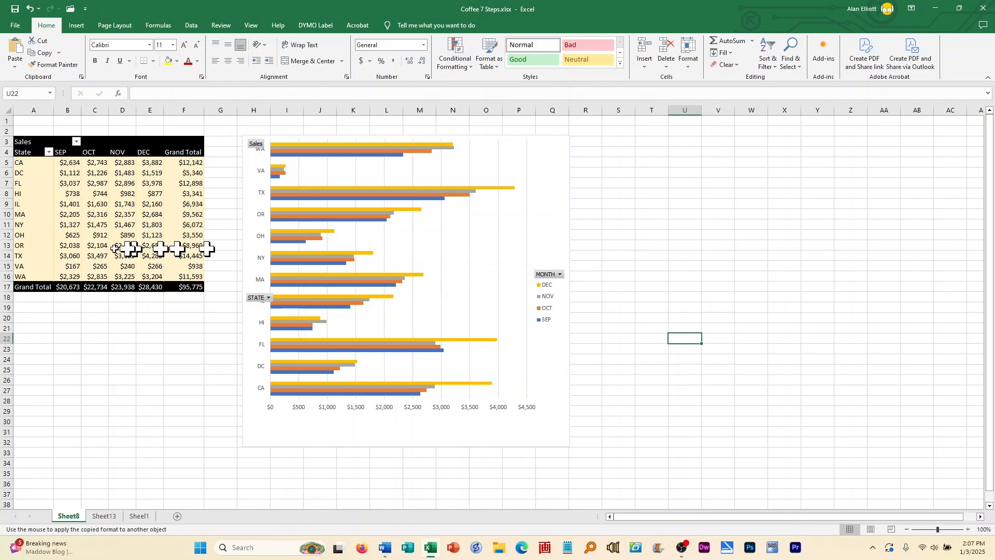
pyautogui.click(67, 245)
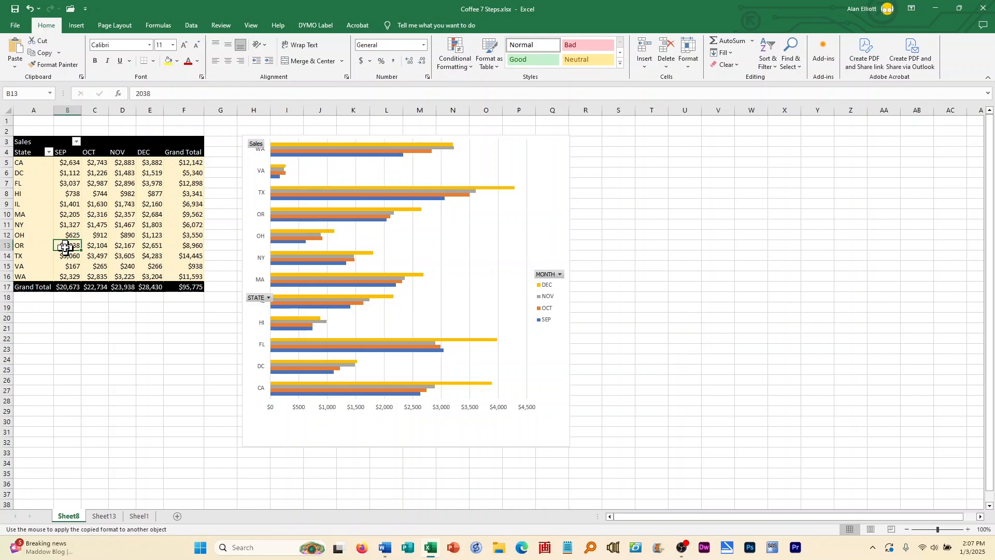
pyautogui.click(16, 140)
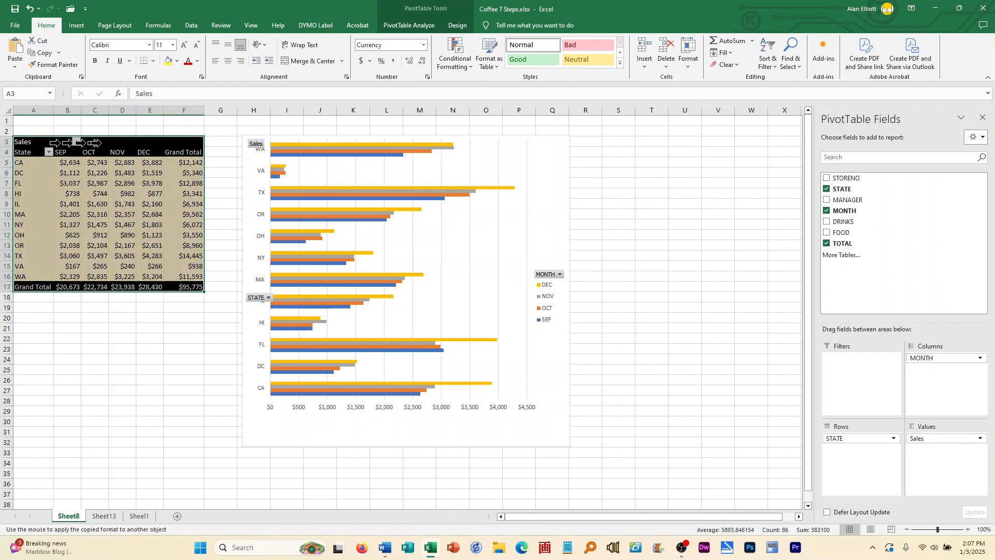
pyautogui.rightClick(145, 145)
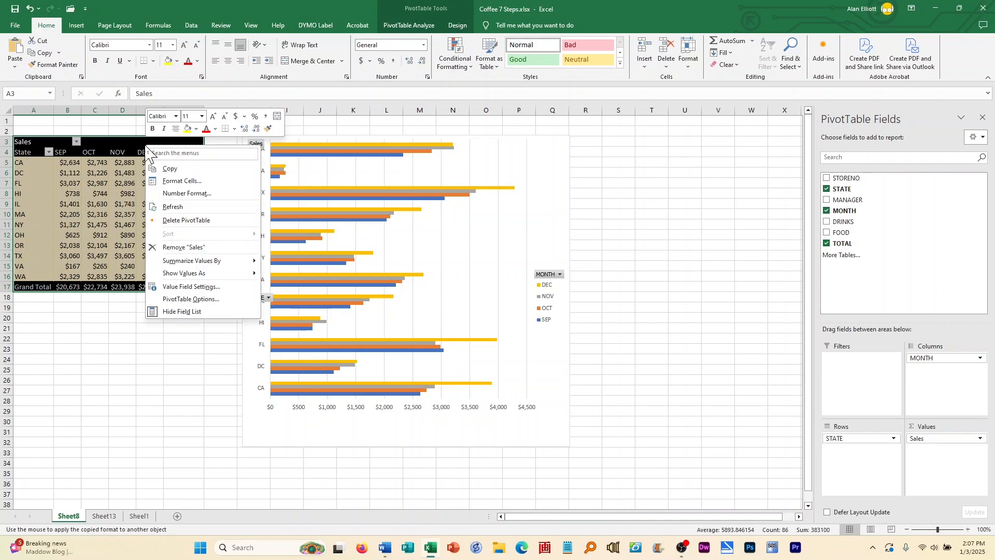
pyautogui.click(172, 167)
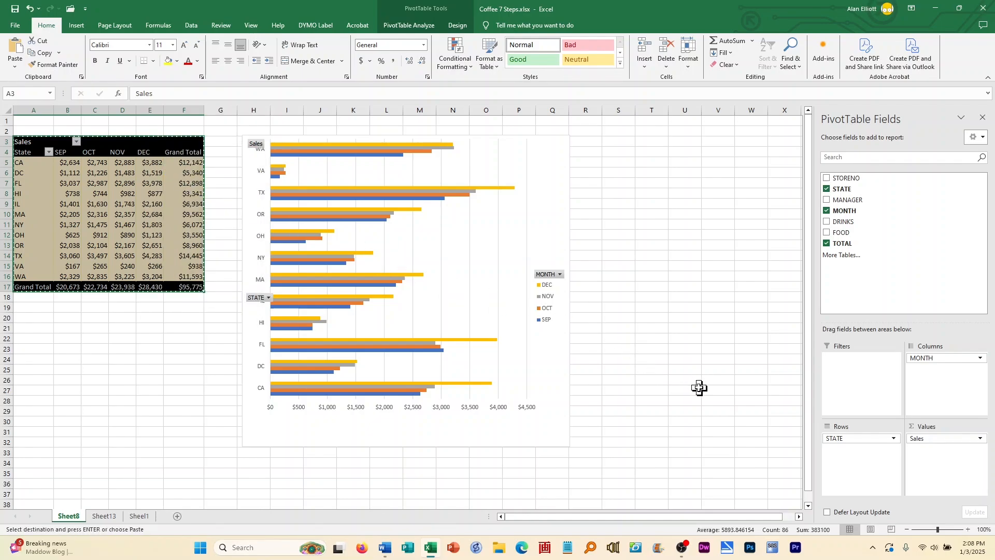
pyautogui.press('Escape')
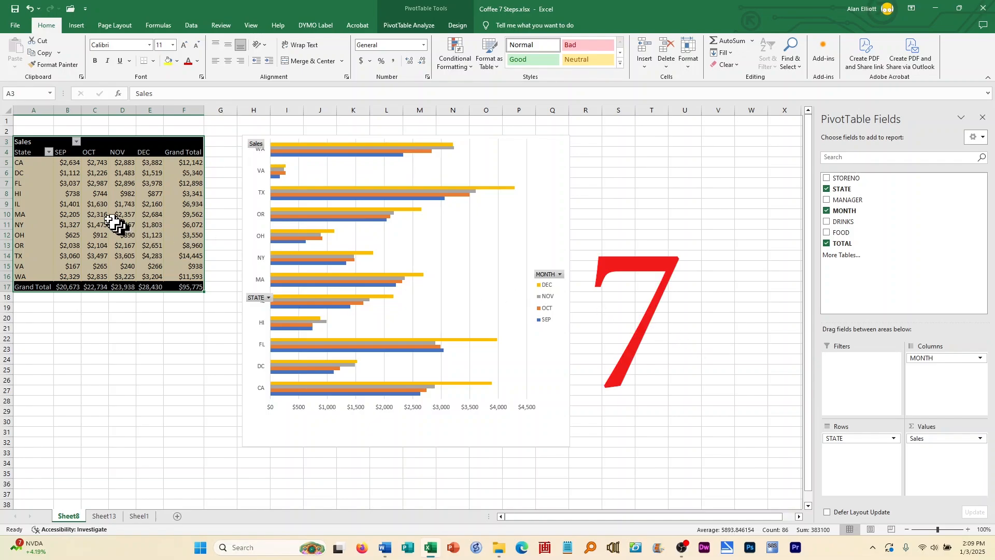
pyautogui.rightClick(93, 203)
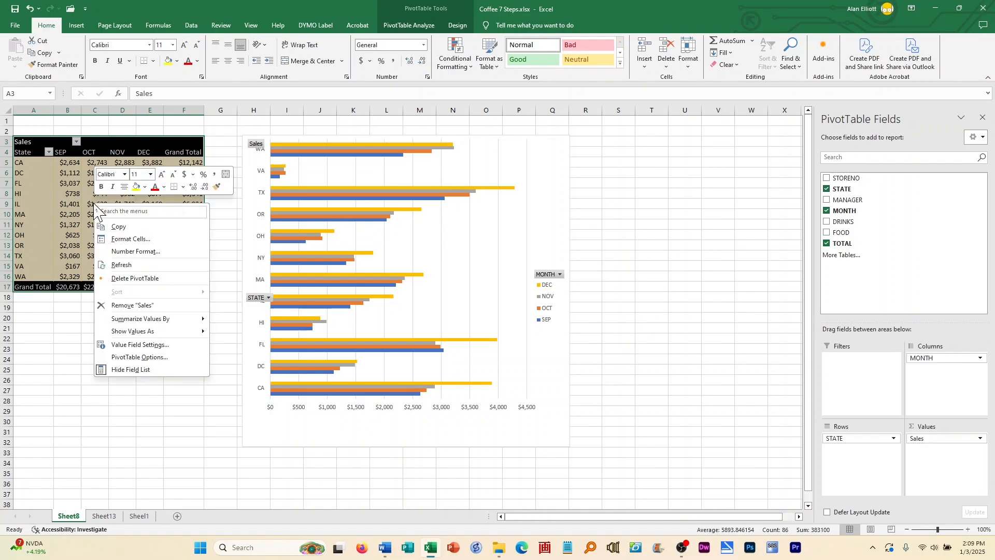
pyautogui.click(118, 228)
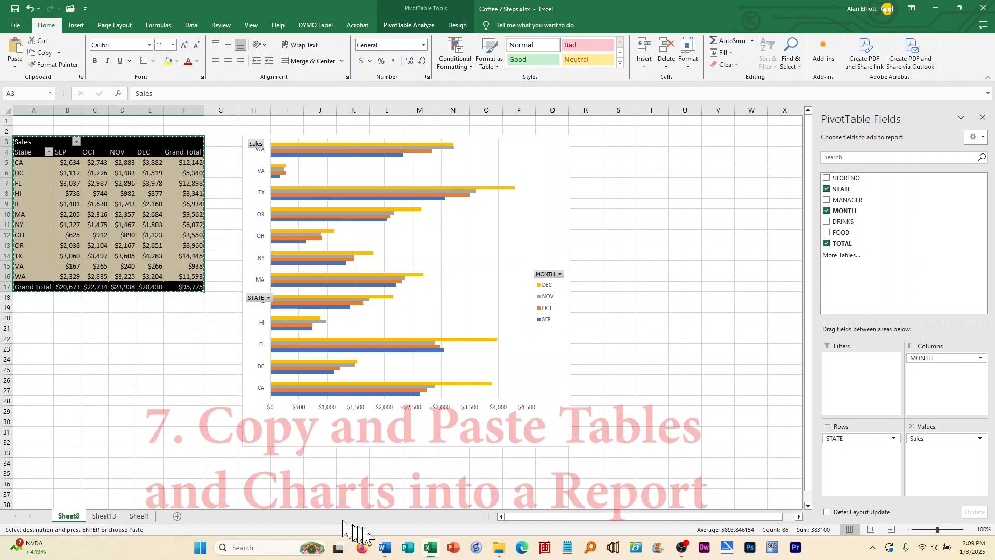
# Step: Switch to the Coffee Shop Quarterly Report in Word and paste the table below the Q4 sales summary paragraph
pyautogui.moveTo(387, 553)
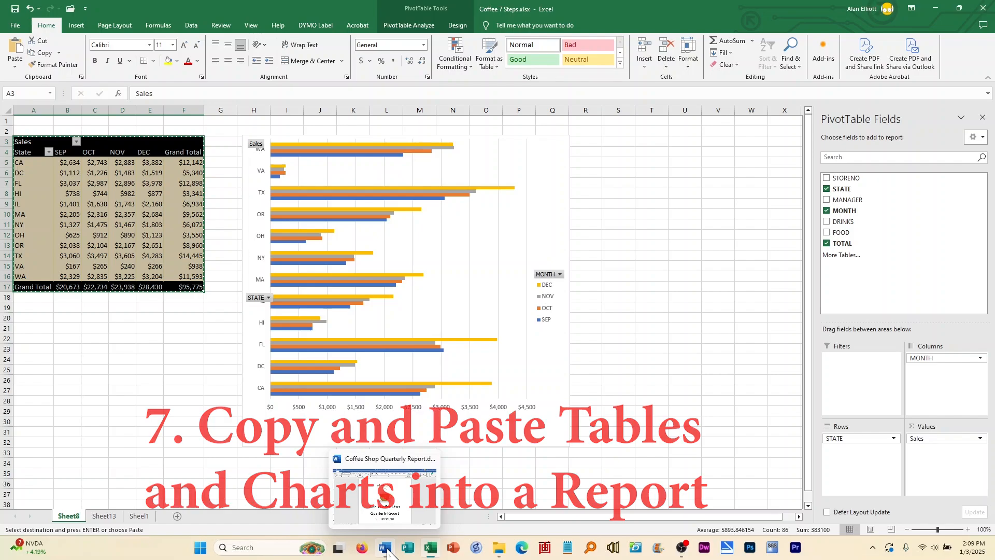
pyautogui.click(388, 552)
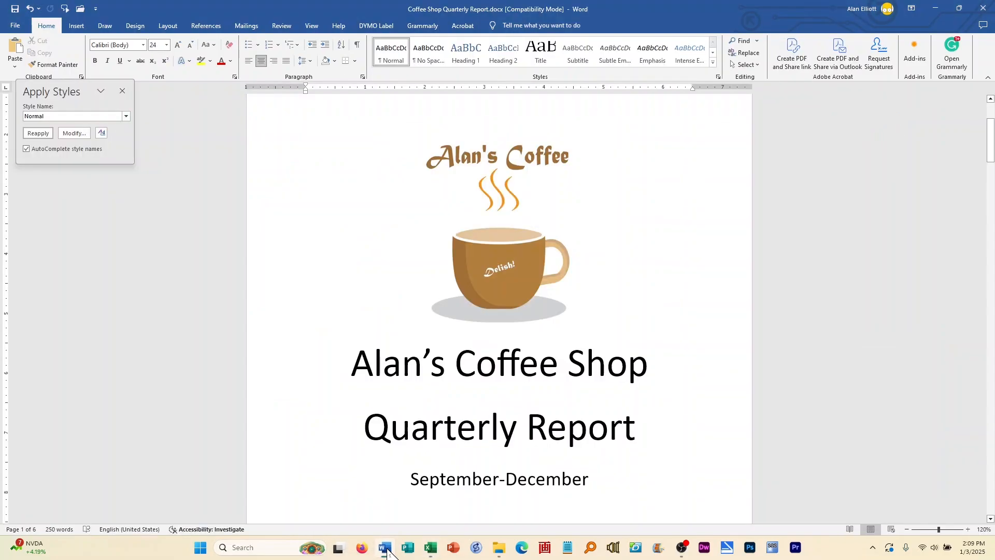
pyautogui.click(717, 234)
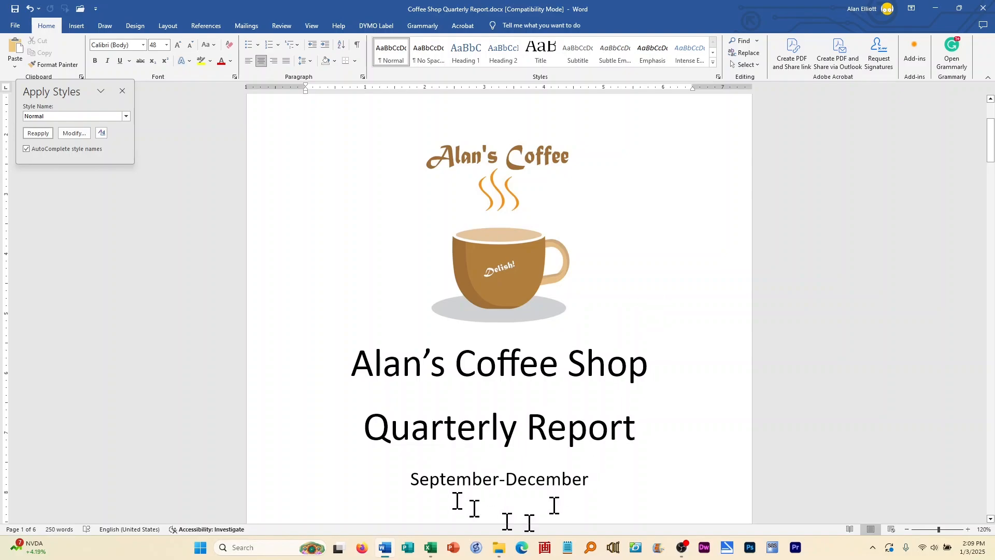
pyautogui.scroll(-6, 576, 476)
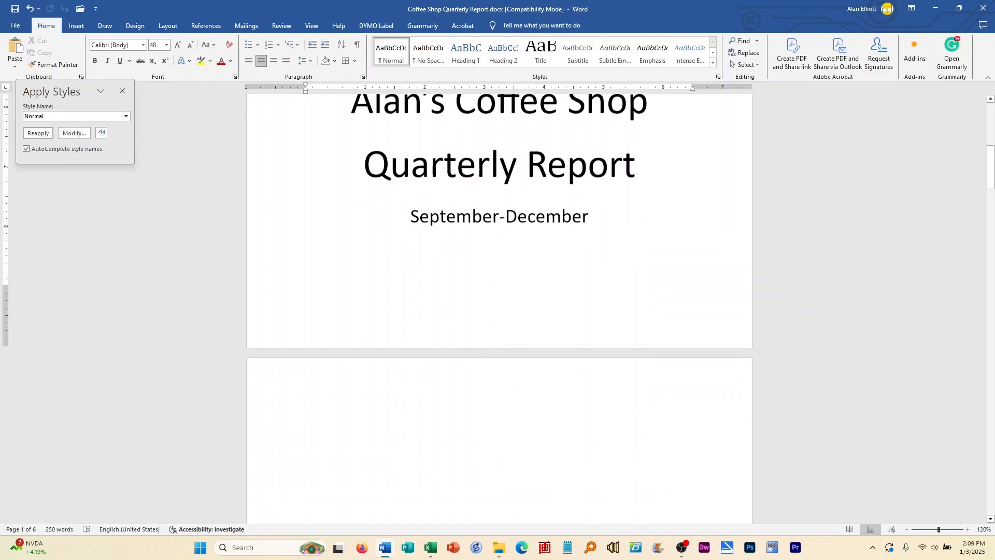
pyautogui.scroll(-10, 489, 377)
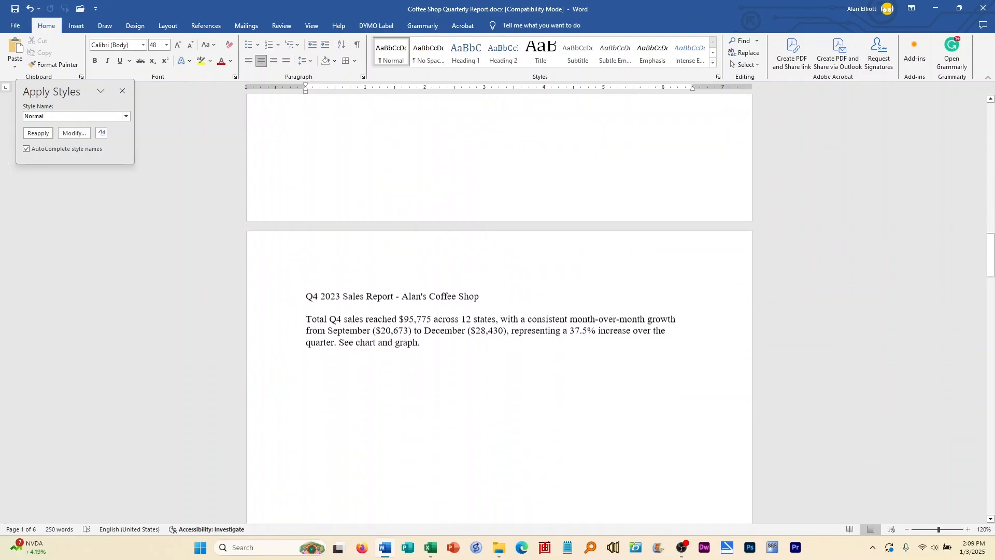
pyautogui.click(426, 320)
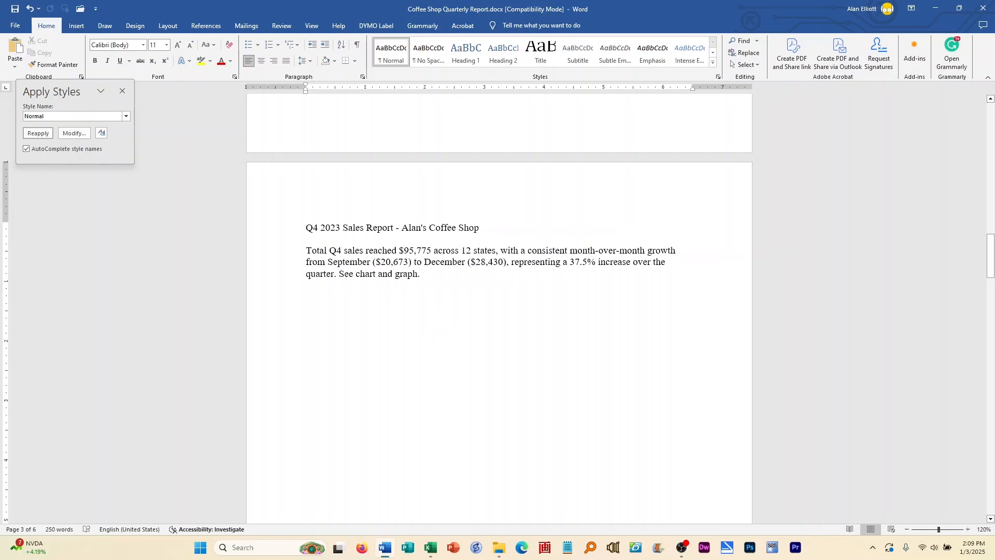
pyautogui.hotkey('ctrl', 'v')
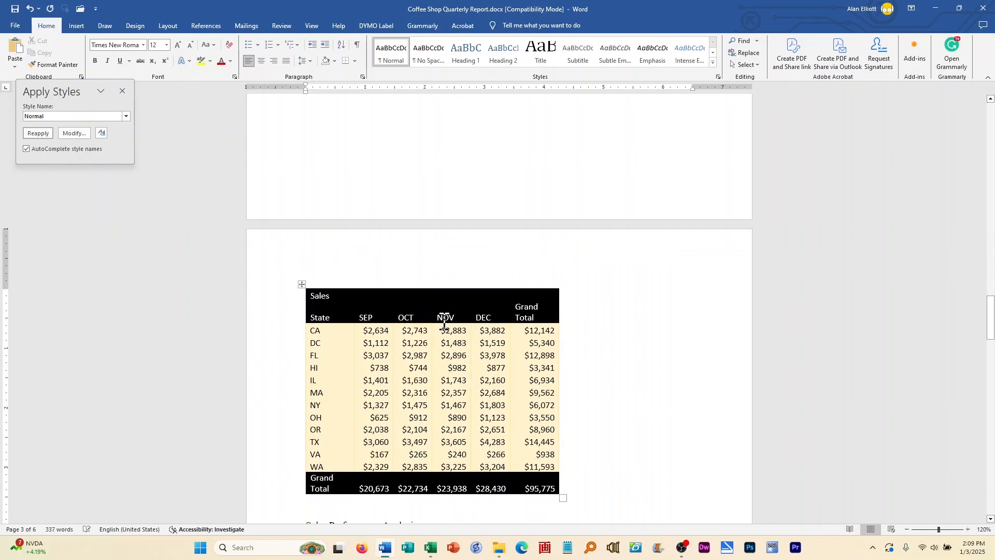
pyautogui.scroll(6, 451, 171)
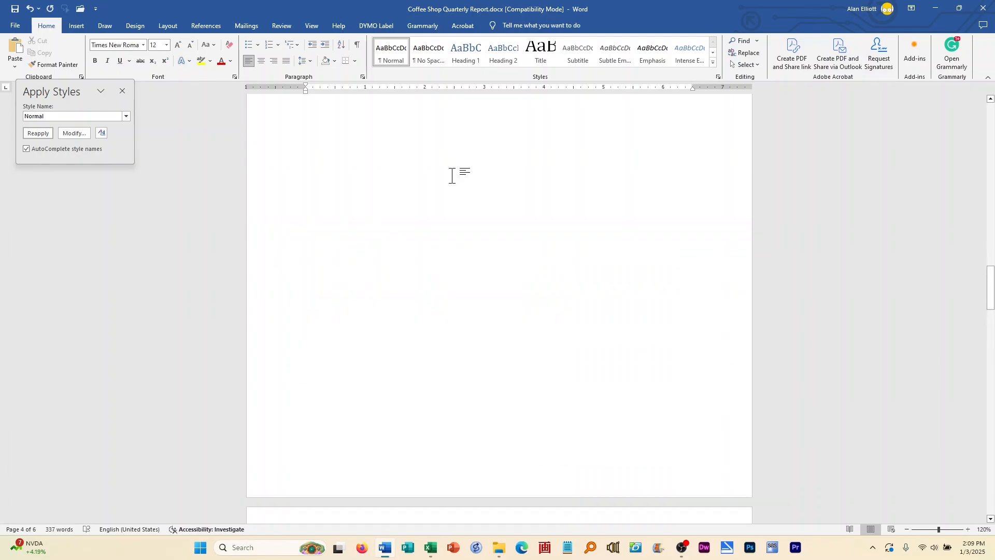
pyautogui.scroll(5, 445, 179)
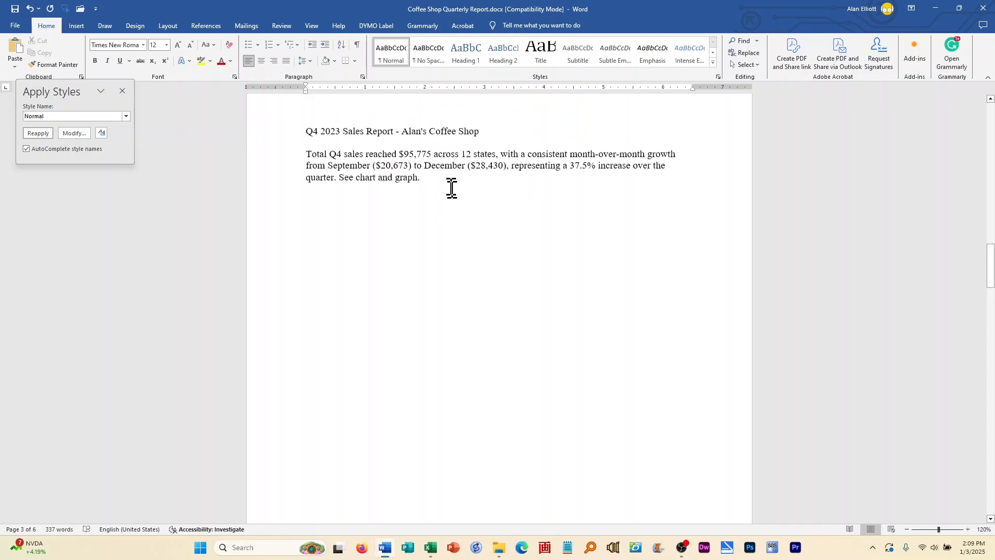
pyautogui.click(453, 189)
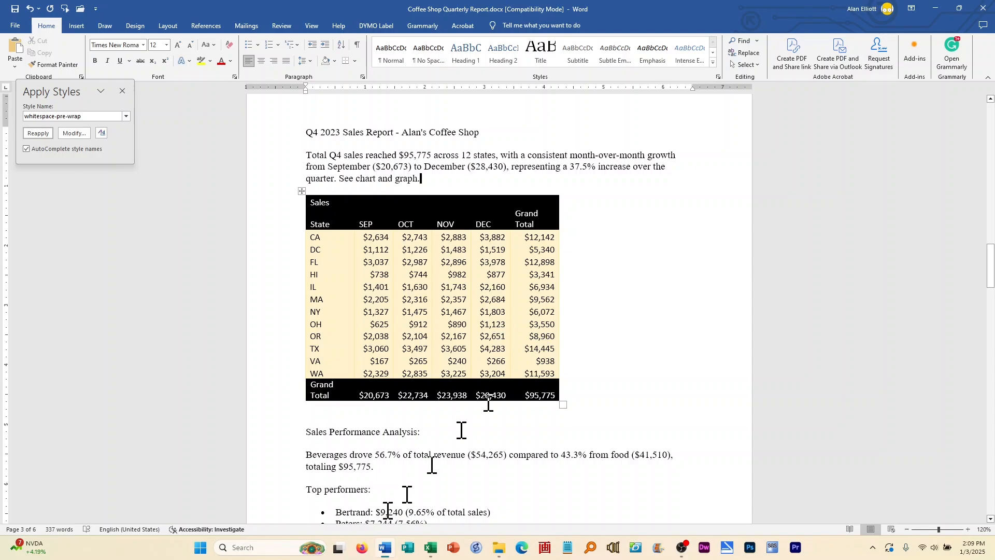
# Step: Switch to the Coffee 7 Steps workbook in Excel and copy the entire sales-by-state-and-month bar chart on Sheet8
pyautogui.moveTo(432, 552)
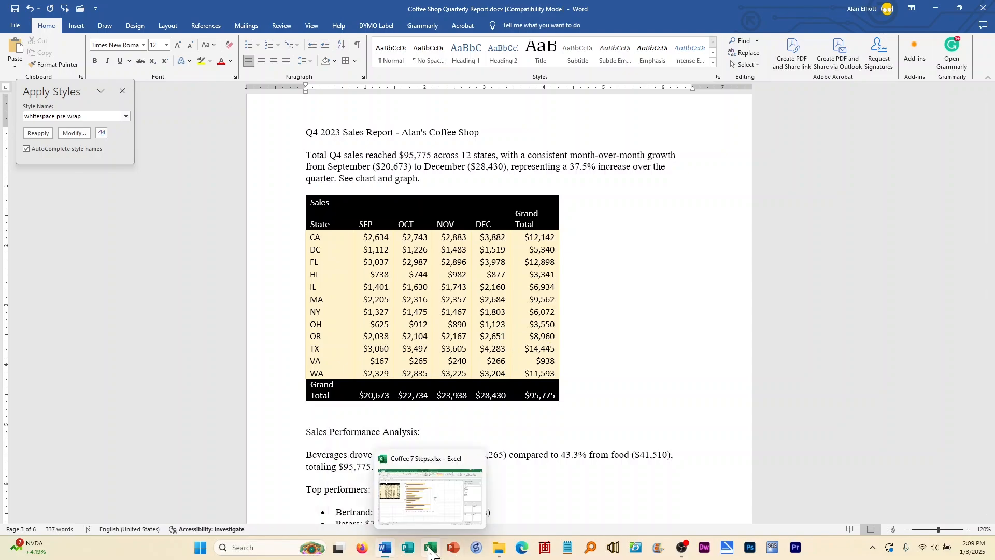
pyautogui.click(432, 552)
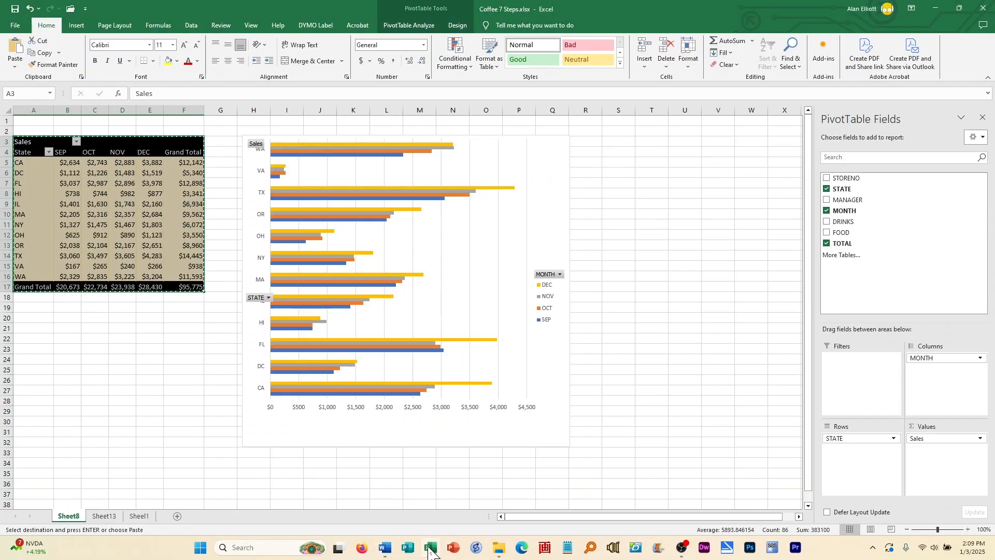
pyautogui.click(324, 291)
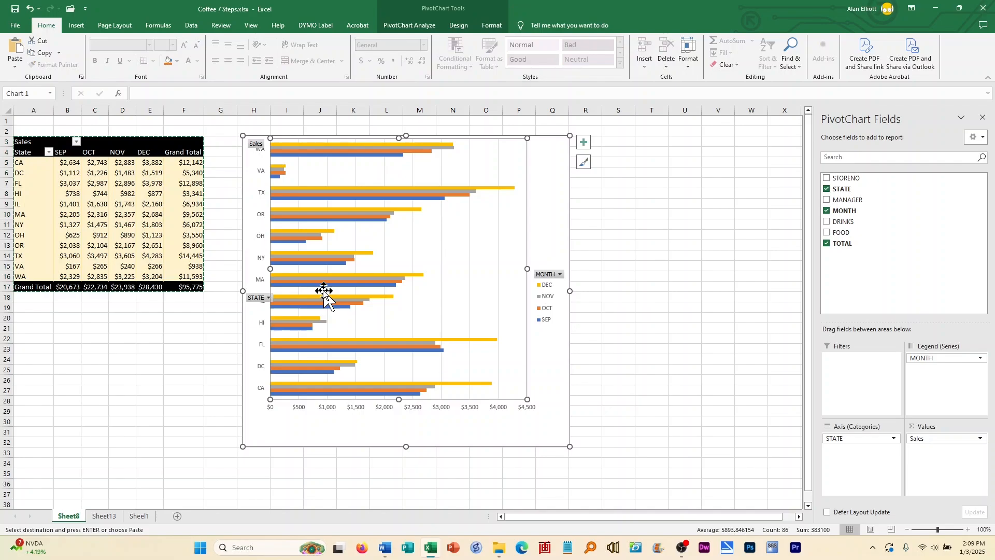
pyautogui.rightClick(324, 292)
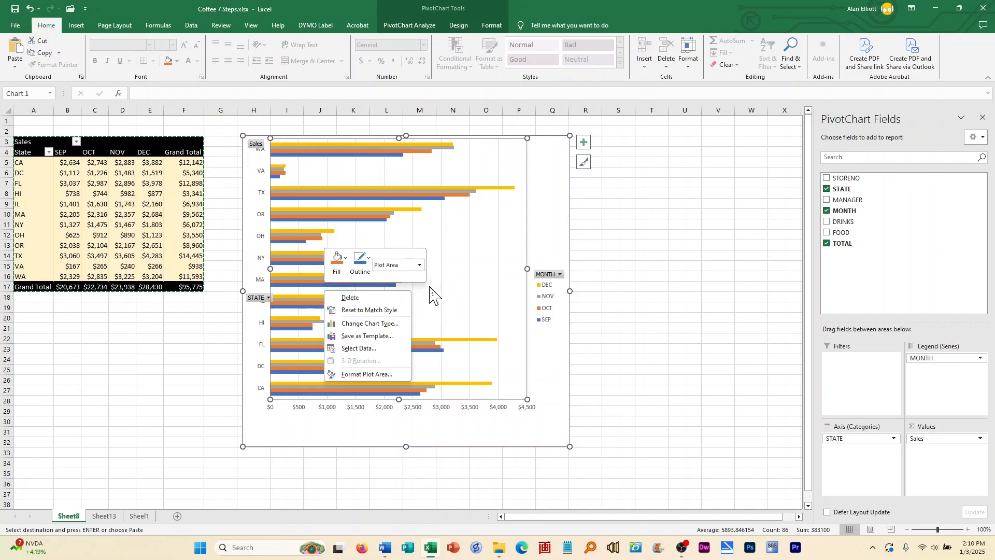
pyautogui.rightClick(480, 281)
pyautogui.rightClick(548, 209)
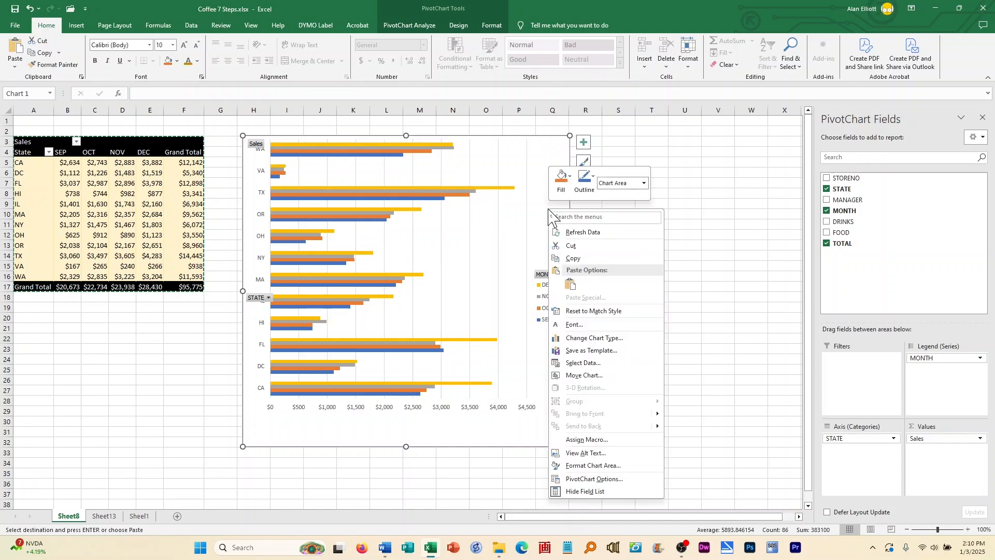
pyautogui.click(577, 259)
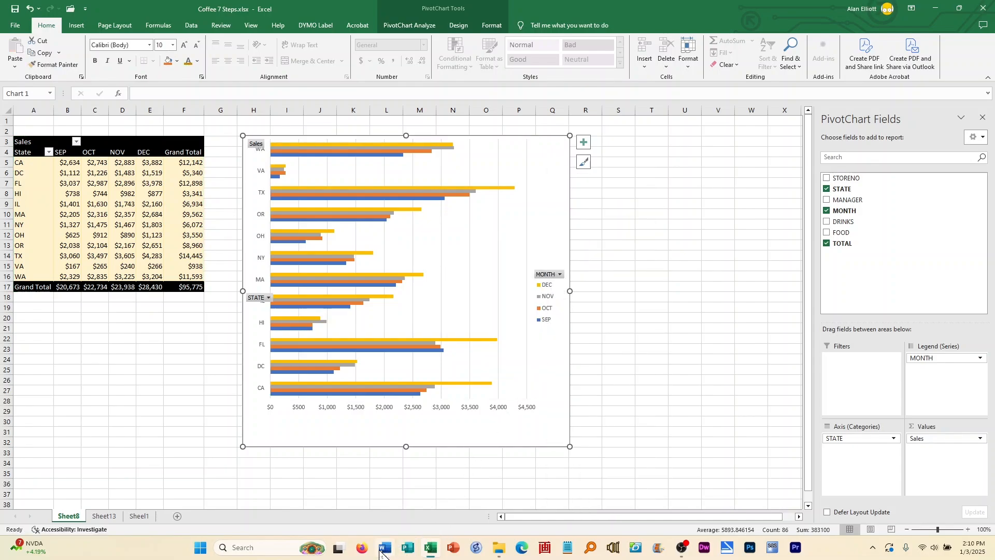
# Step: Switch to the Coffee Shop Quarterly Report in Word and paste the chart beneath the "See table:" line
pyautogui.click(409, 489)
pyautogui.scroll(-5, 422, 492)
pyautogui.scroll(-3, 381, 438)
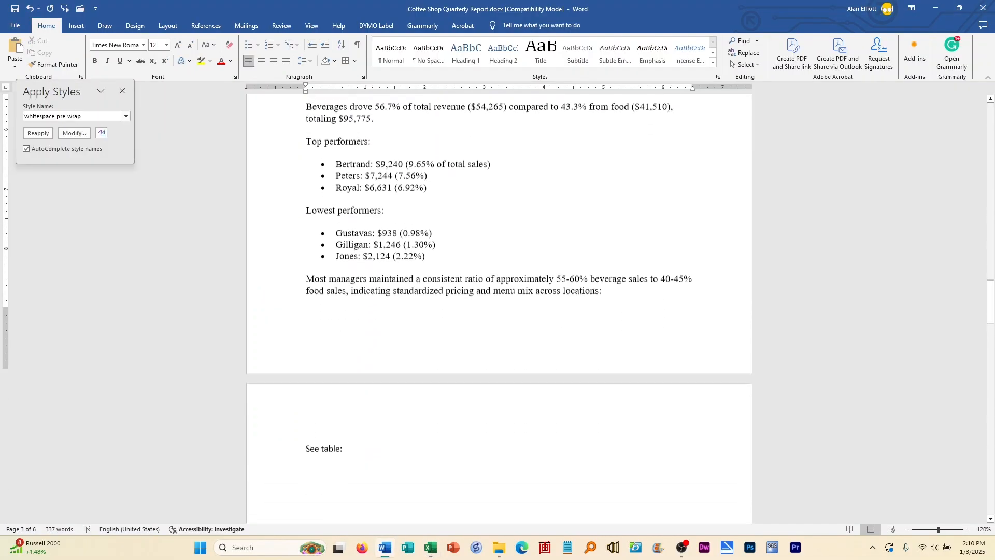
pyautogui.click(381, 439)
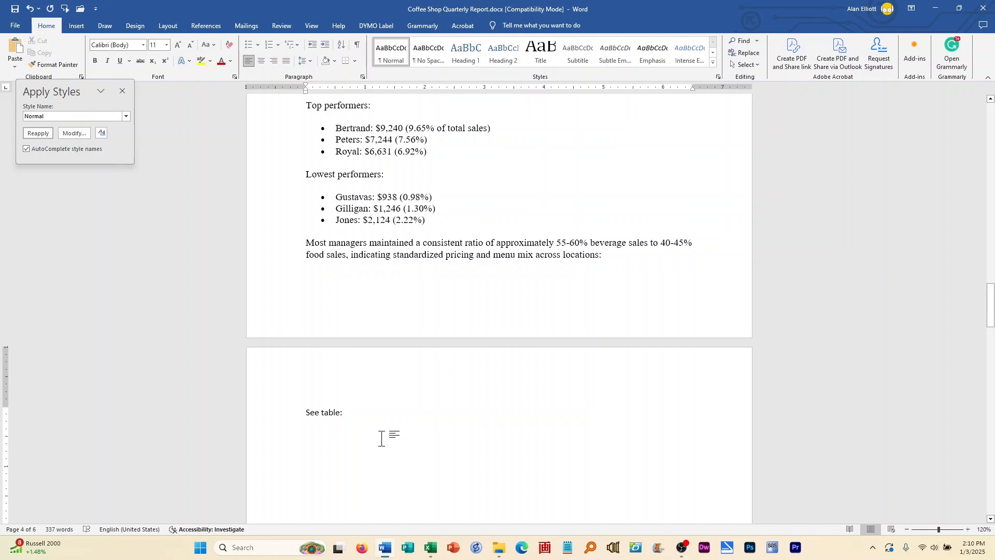
pyautogui.click(382, 437)
pyautogui.hotkey('ctrl', 'v')
# Step: Shrink the pasted bar chart from its lower-right corner to about 4.5 inches wide, then deselect it
pyautogui.click(485, 399)
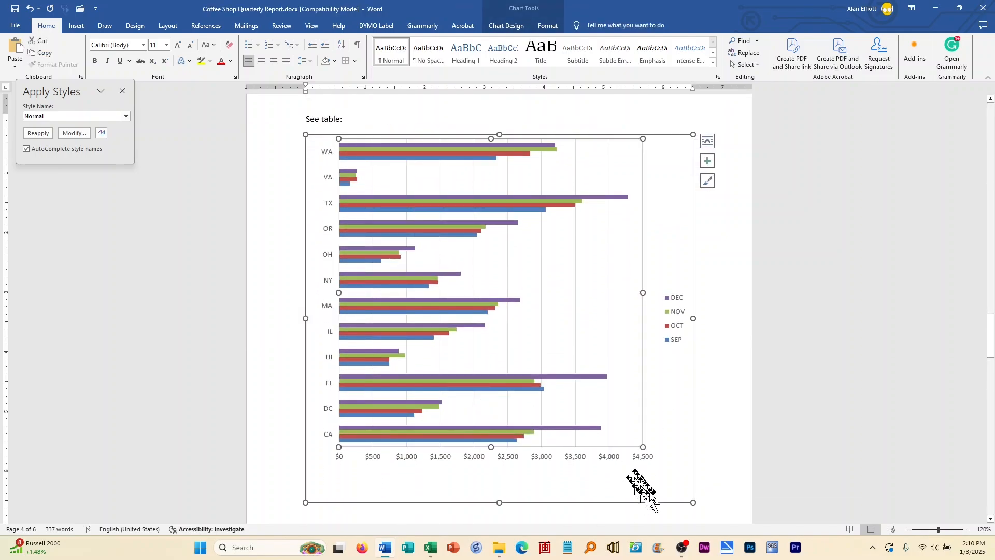
pyautogui.moveTo(693, 502); pyautogui.dragTo(572, 392)
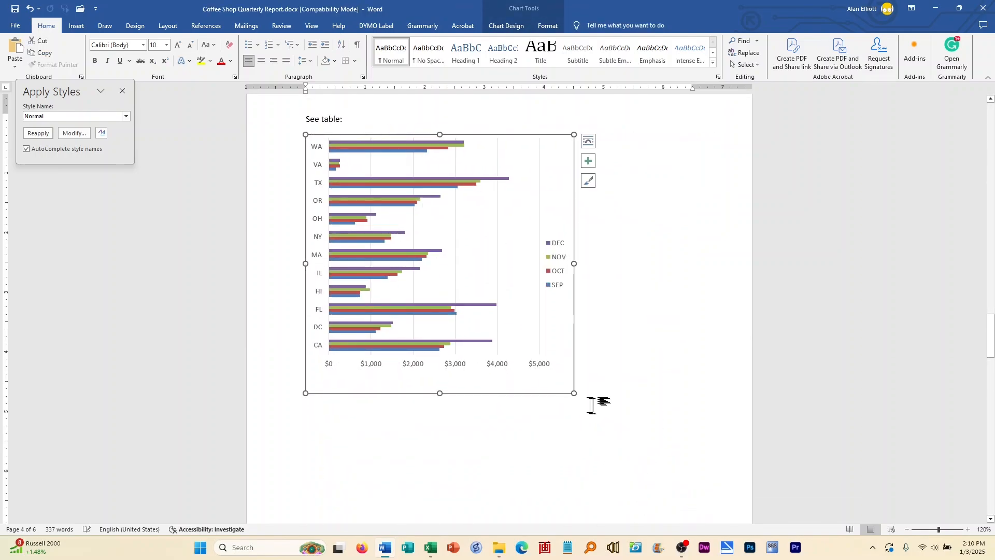
pyautogui.click(592, 404)
pyautogui.scroll(10, 582, 420)
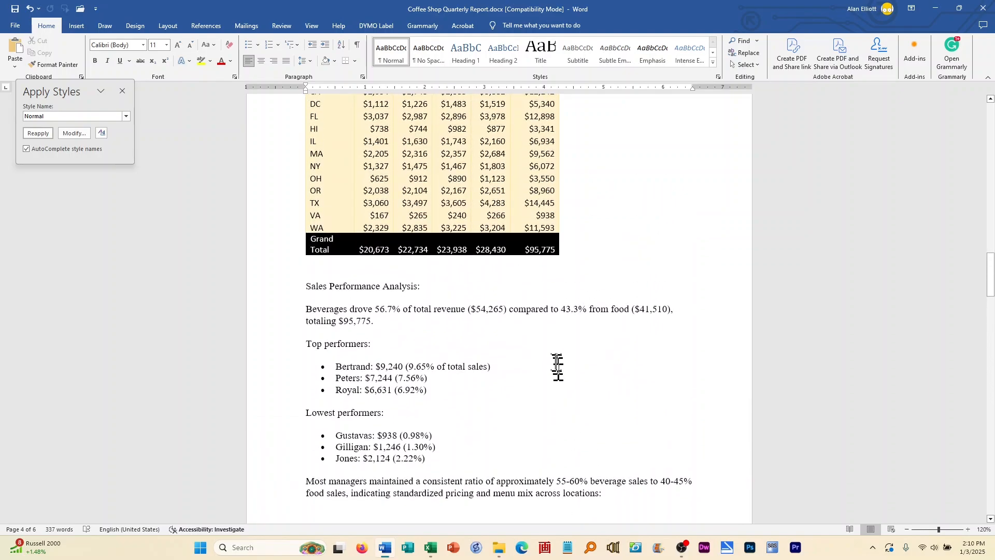
pyautogui.scroll(10, 555, 362)
pyautogui.scroll(-2, 554, 360)
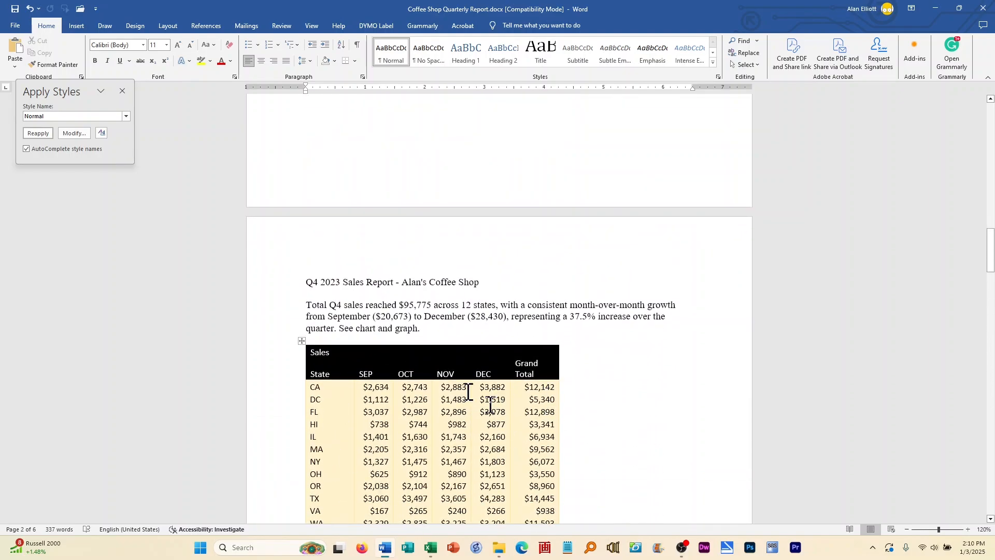
pyautogui.scroll(-8, 453, 440)
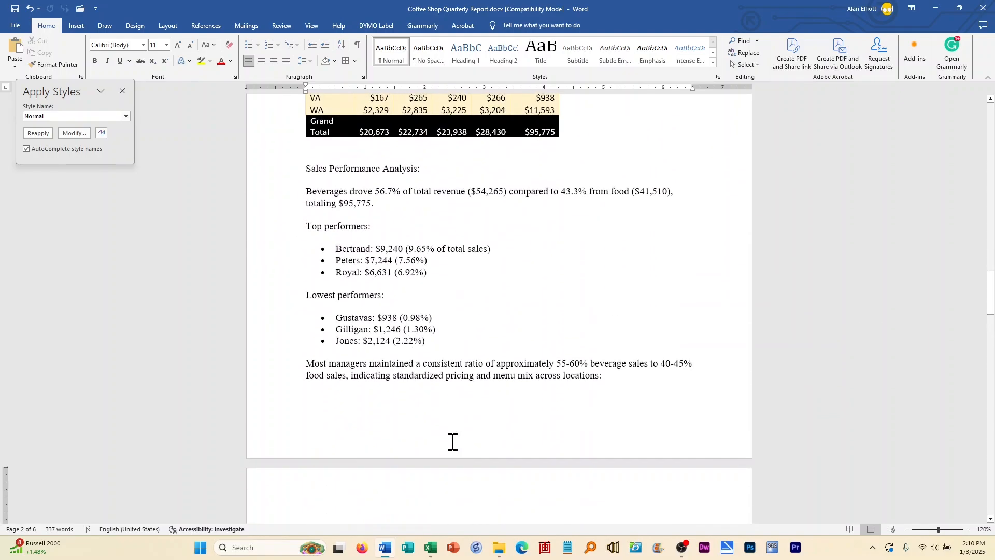
pyautogui.scroll(-4, 452, 440)
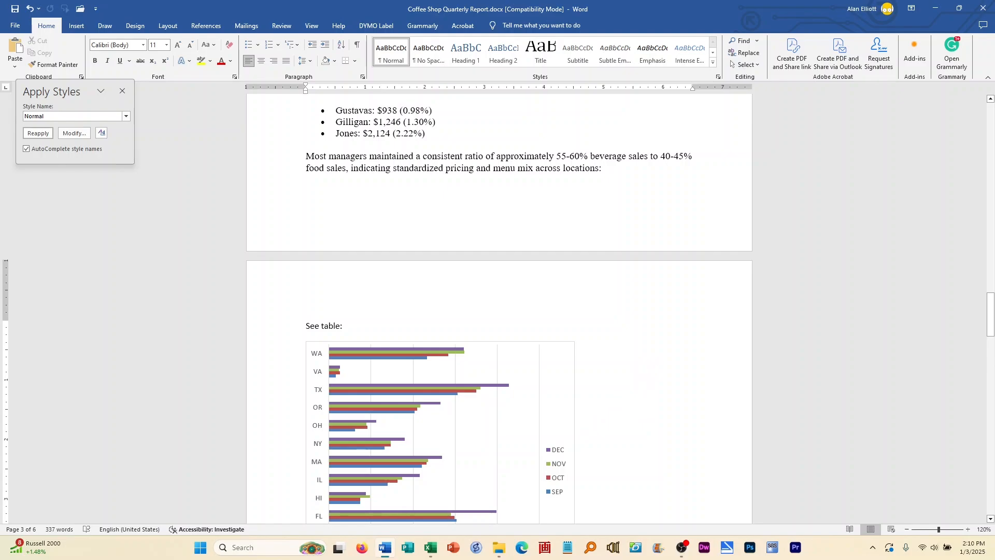